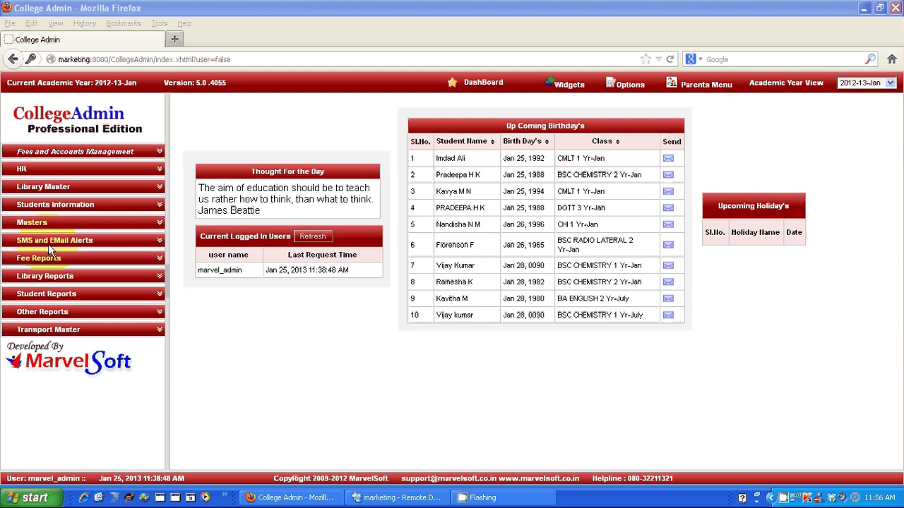
Expand the Masters section in the sidebar to list Subjects, Fees and Fee Groups.
left_click(48, 222)
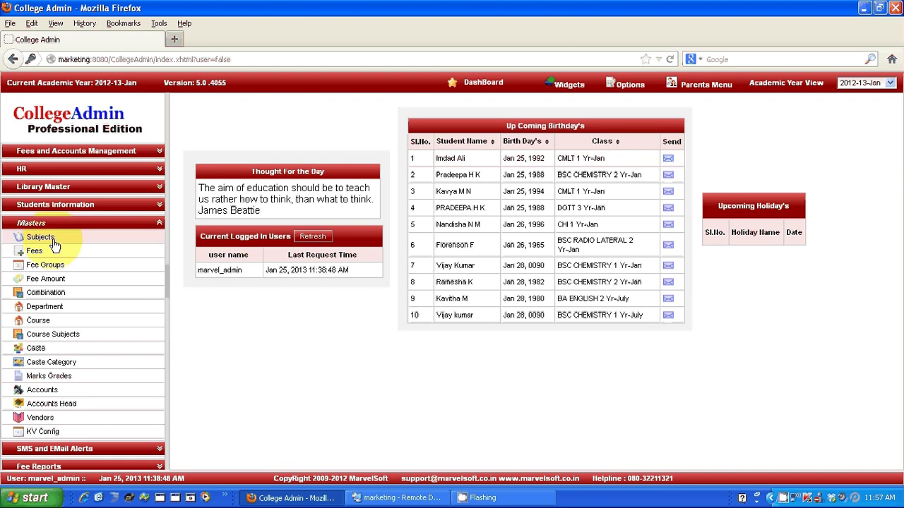
Browse the Subject, Fee, Department and Course masters, then expand Students Information.
left_click(55, 239)
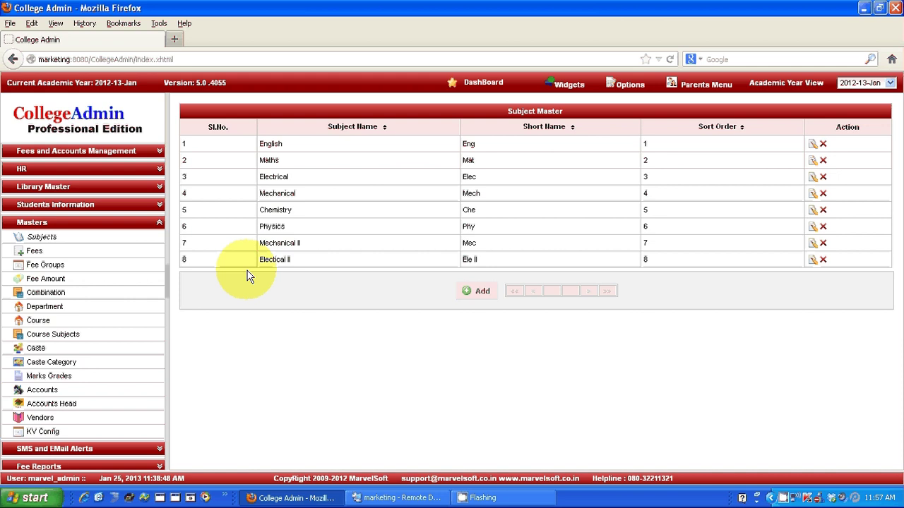
left_click(43, 257)
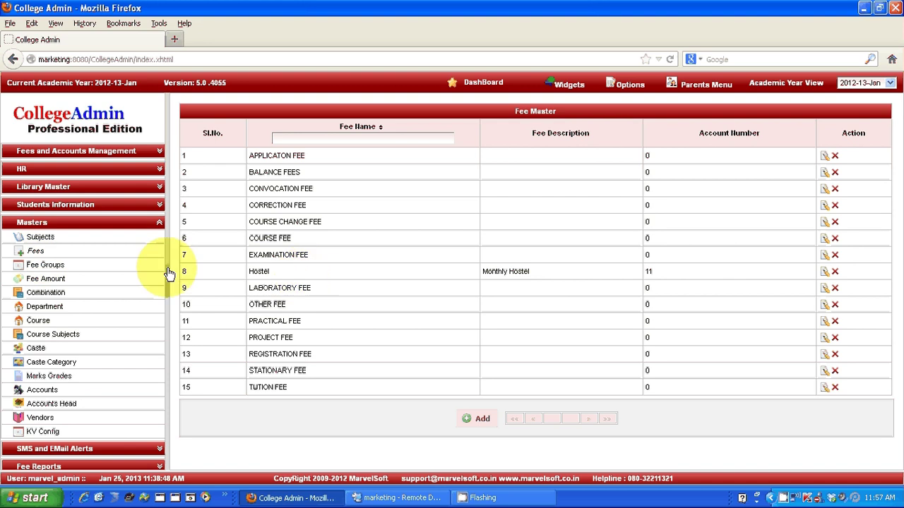
left_click(68, 313)
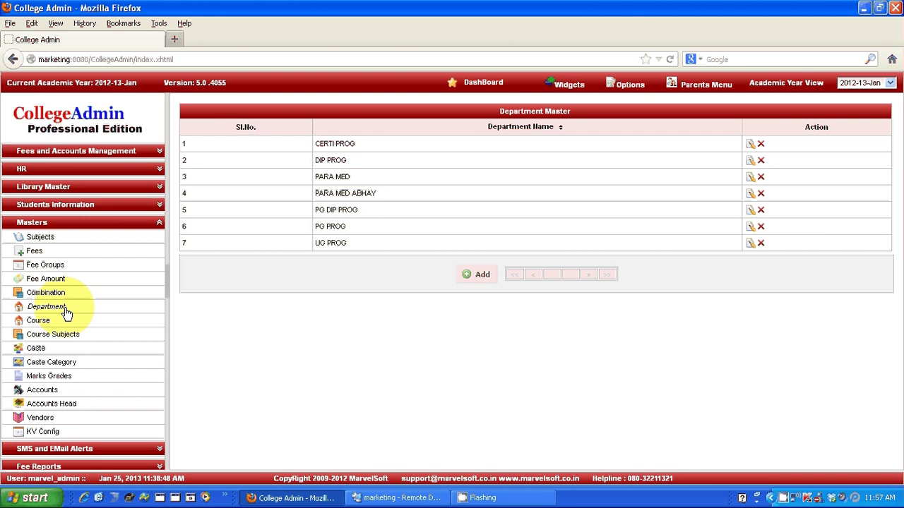
left_click(56, 322)
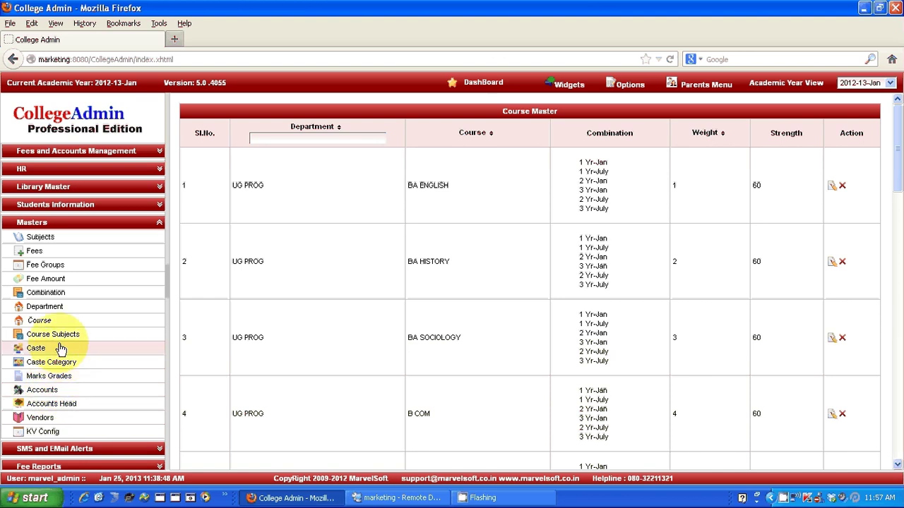
left_click(90, 205)
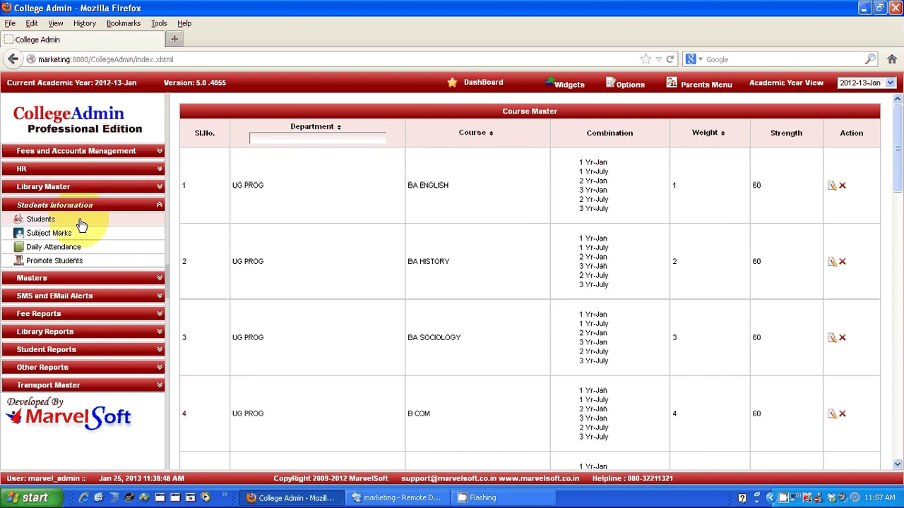
In Find Student, filter by PARA MED, DMLT and 3 Yr-Jan with no student chosen, and search.
left_click(41, 220)
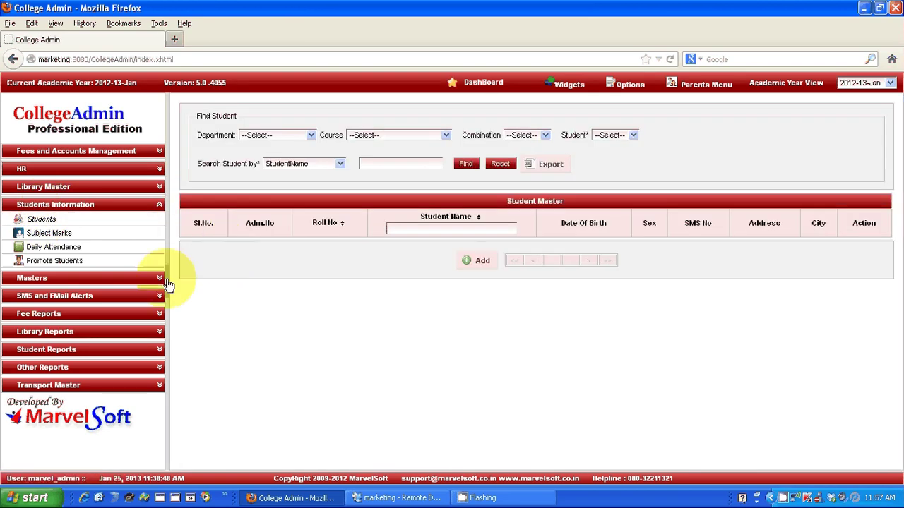
left_click(167, 281)
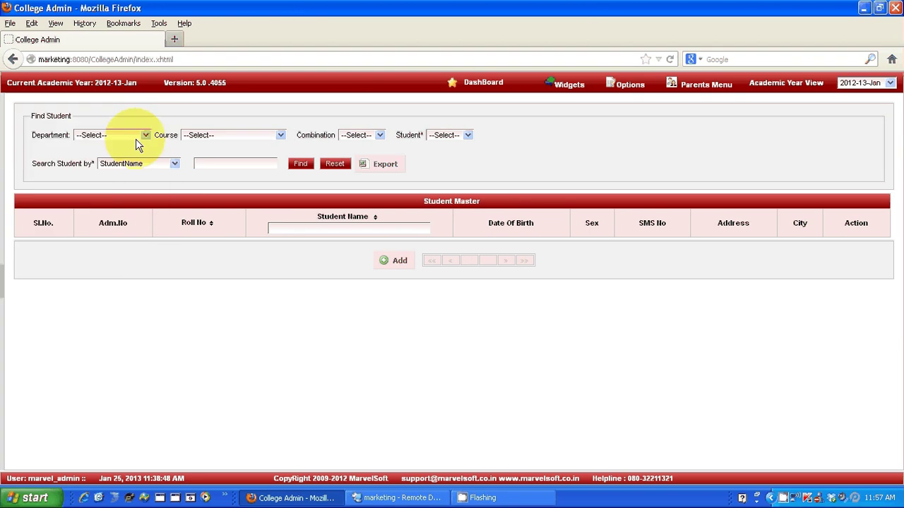
left_click(130, 137)
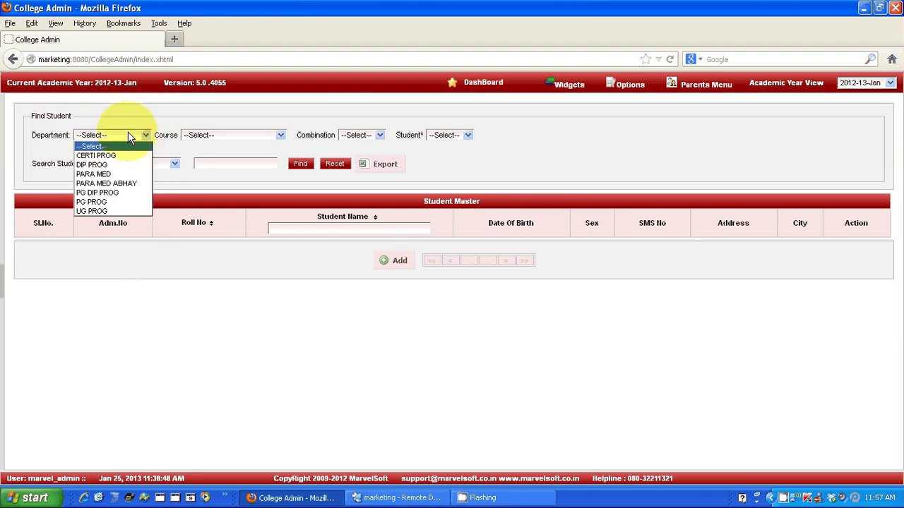
left_click(110, 174)
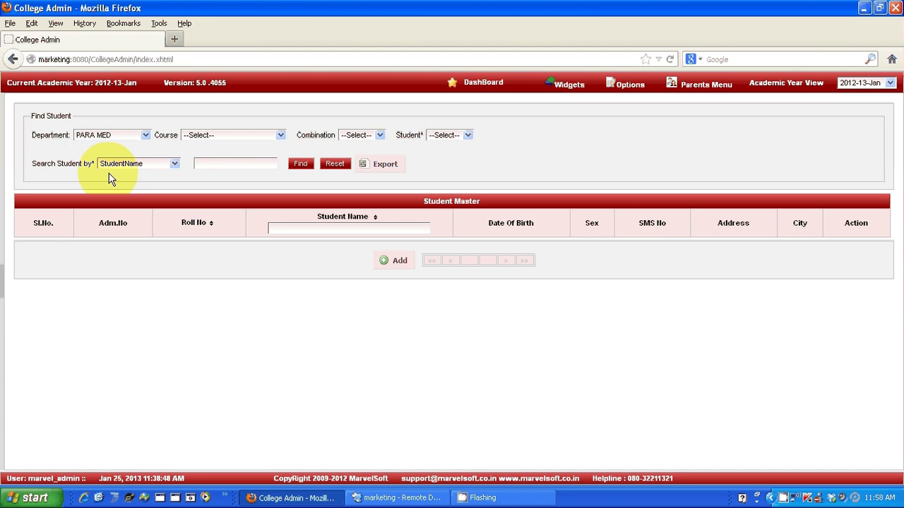
left_click(217, 143)
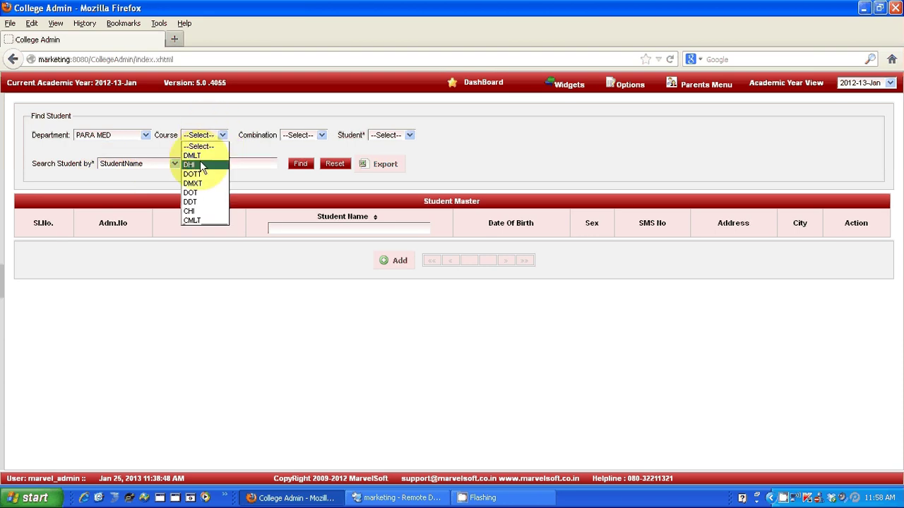
left_click(201, 164)
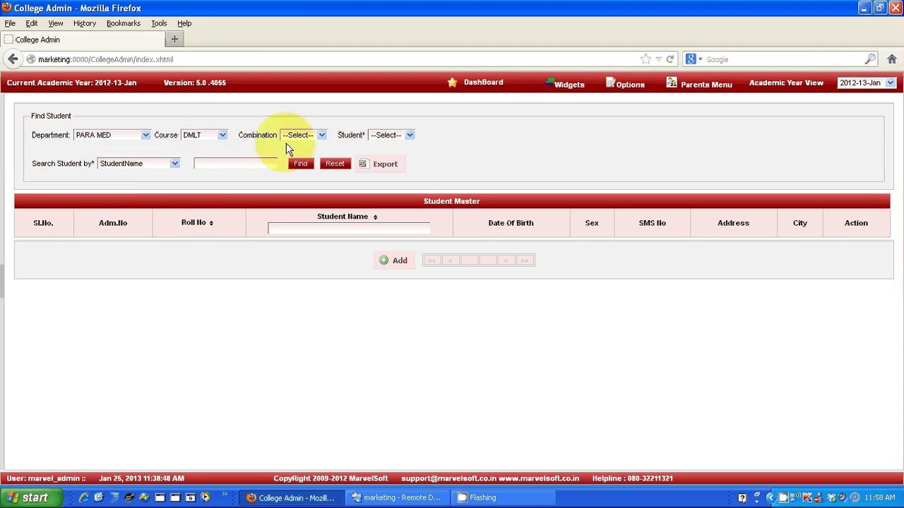
left_click(318, 138)
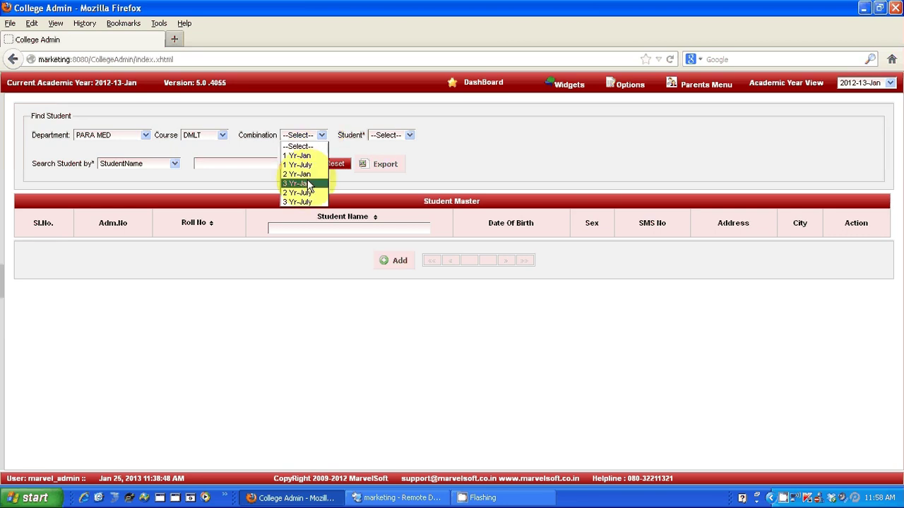
left_click(308, 183)
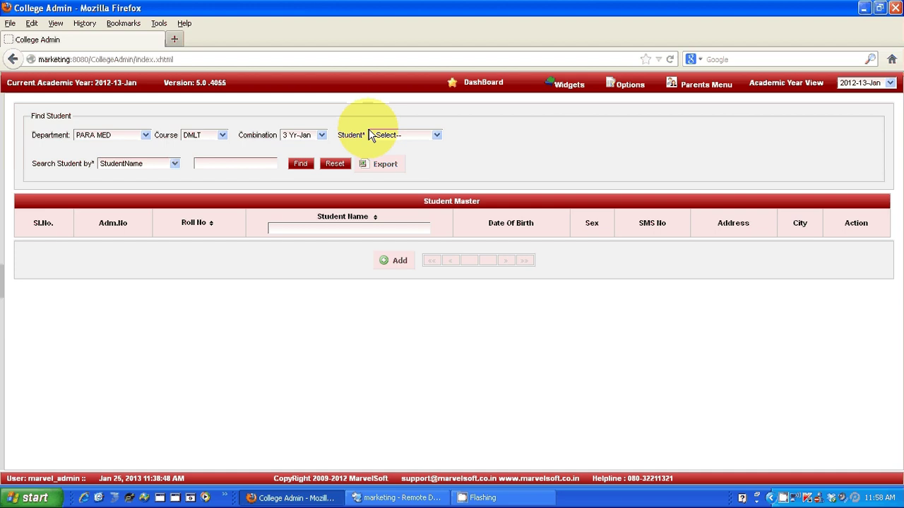
left_click(417, 139)
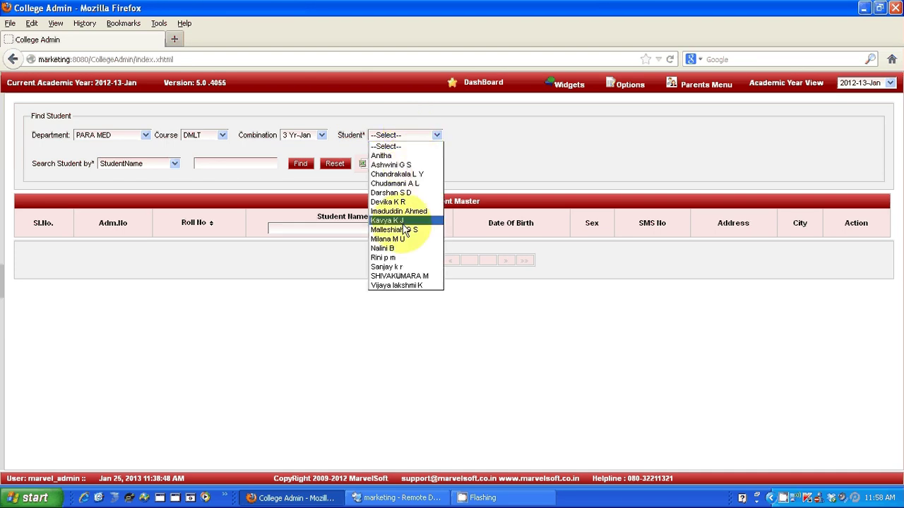
left_click(409, 140)
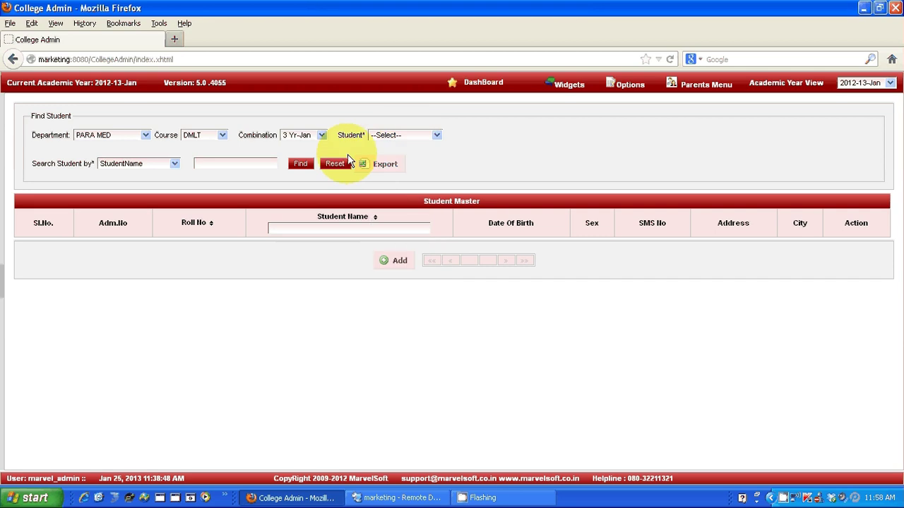
left_click(301, 164)
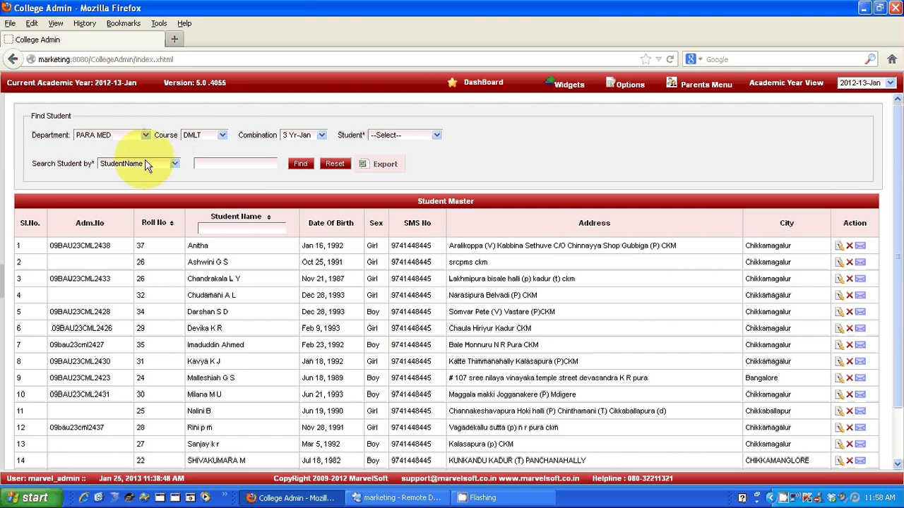
left_click(147, 165)
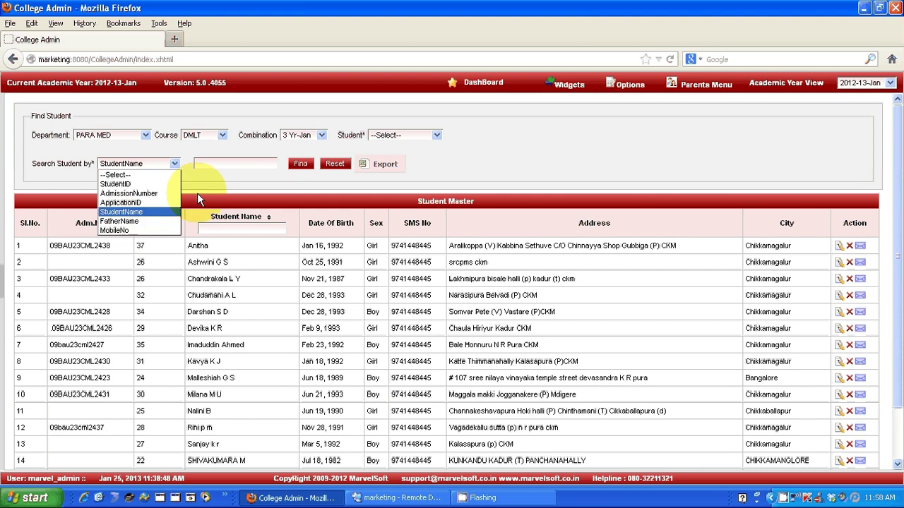
left_click(218, 177)
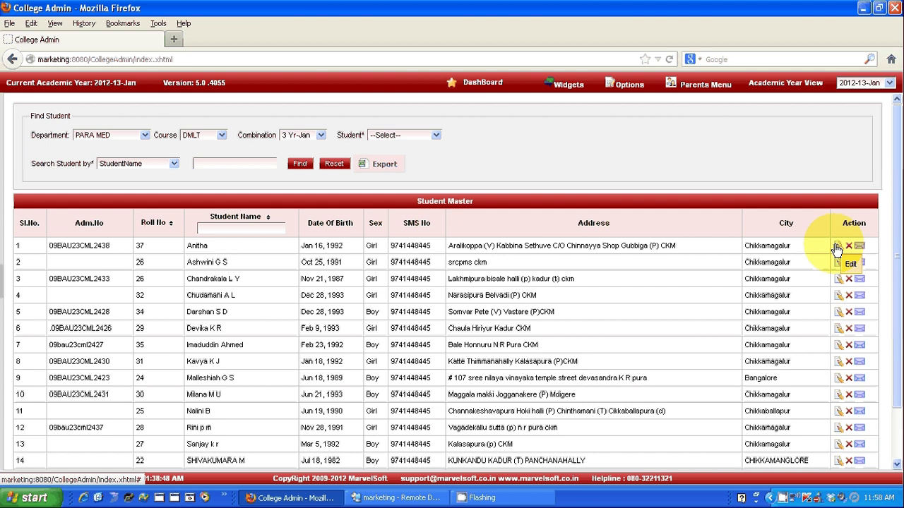
Open the first DMLT student's record, view its demographic, exam, certificate, college and grade tabs, then close it unchanged.
left_click(838, 251)
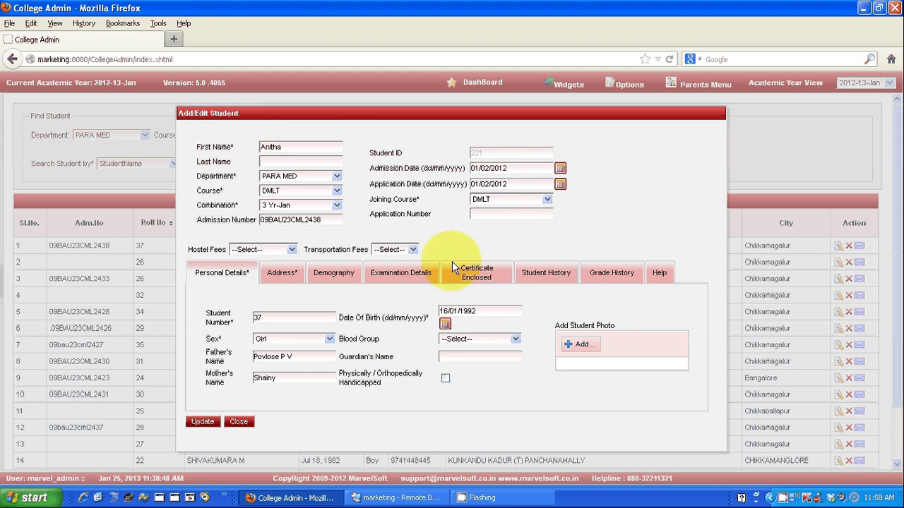
left_click(281, 273)
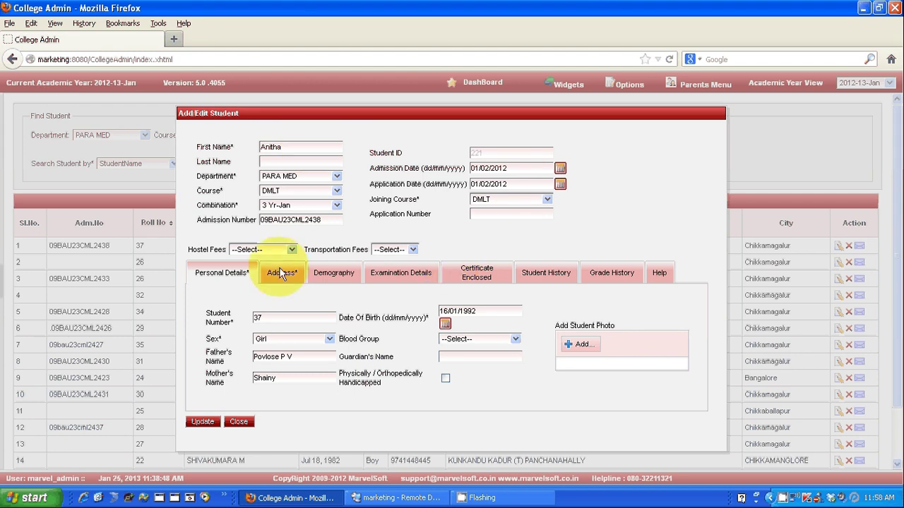
left_click(334, 280)
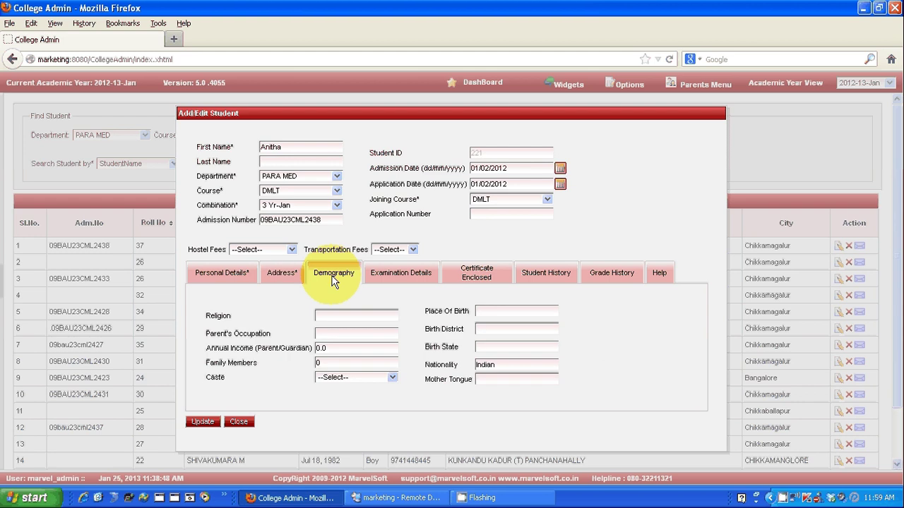
left_click(400, 275)
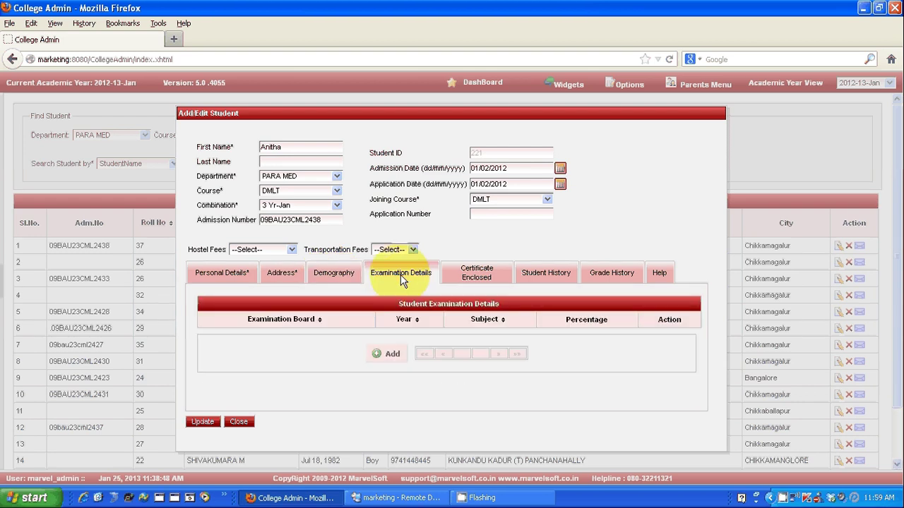
left_click(479, 275)
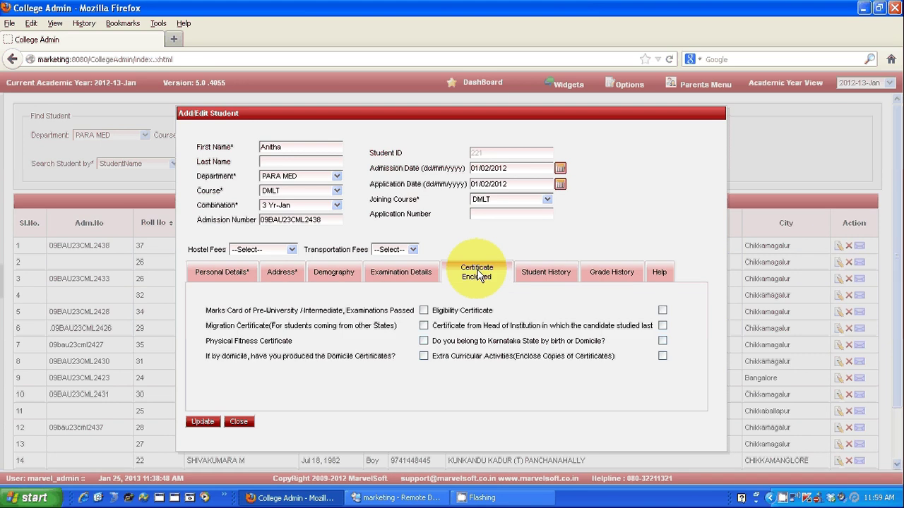
left_click(545, 273)
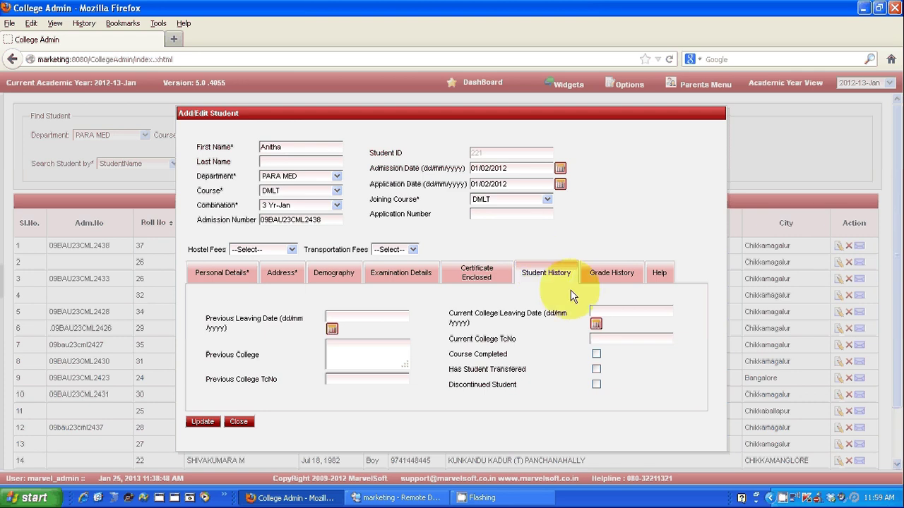
left_click(606, 281)
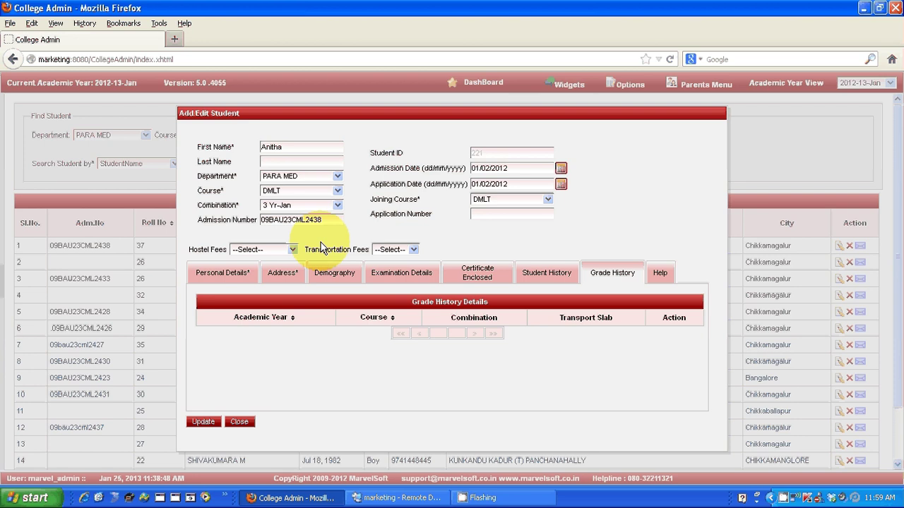
left_click(238, 424)
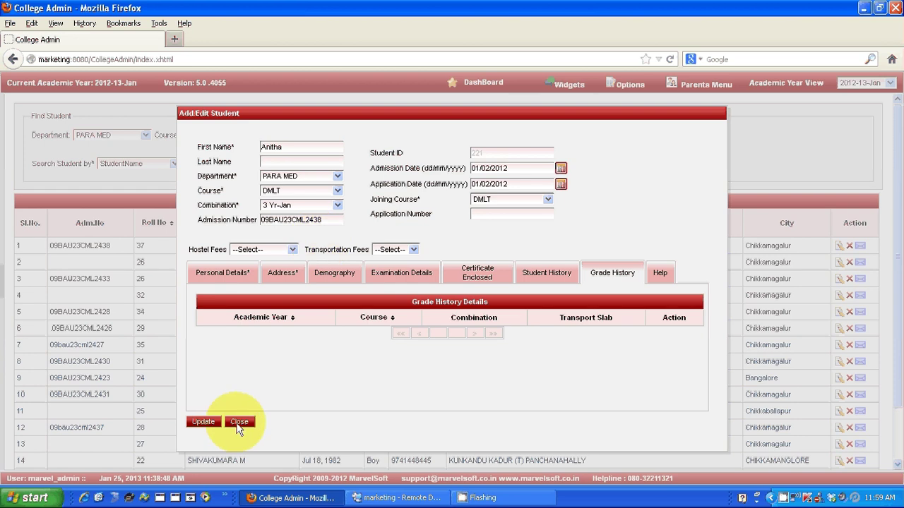
On Daily Attendance, set Department PARA MED, Class DMLT and Section 3 Yr-Jan.
left_click(2, 284)
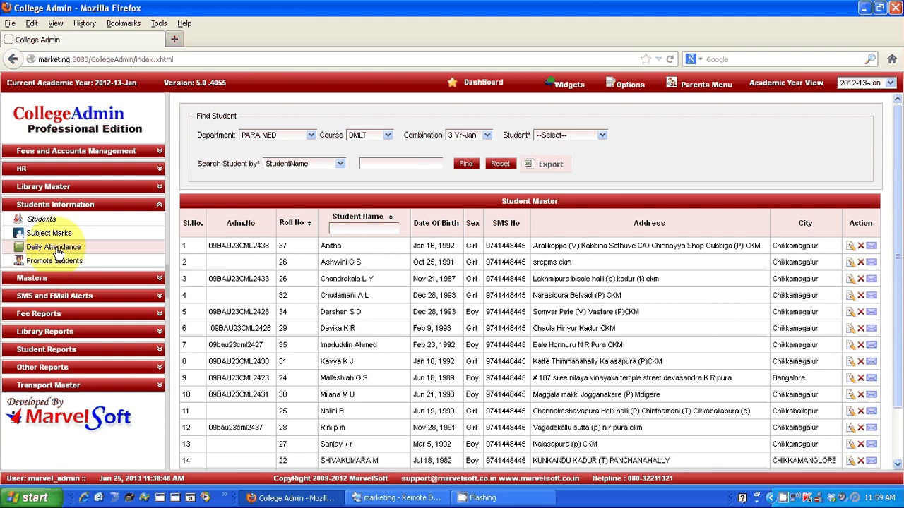
left_click(56, 248)
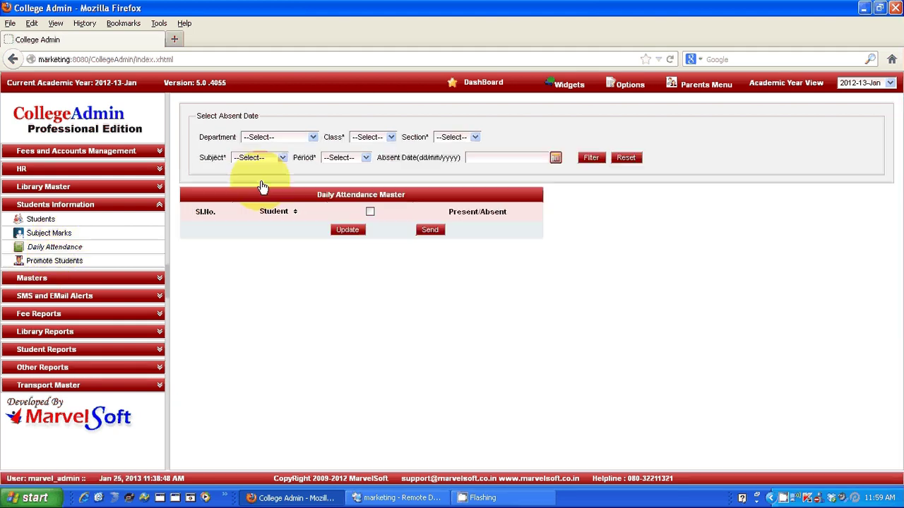
left_click(269, 138)
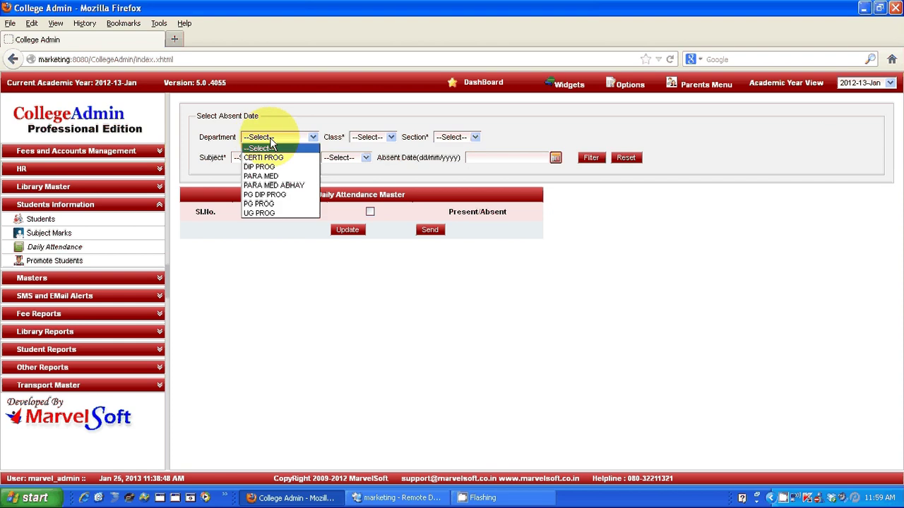
left_click(270, 176)
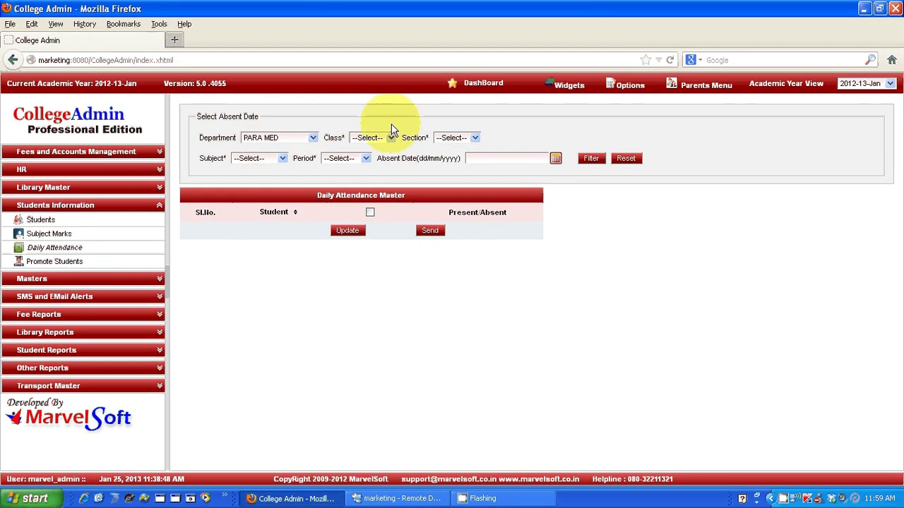
left_click(369, 137)
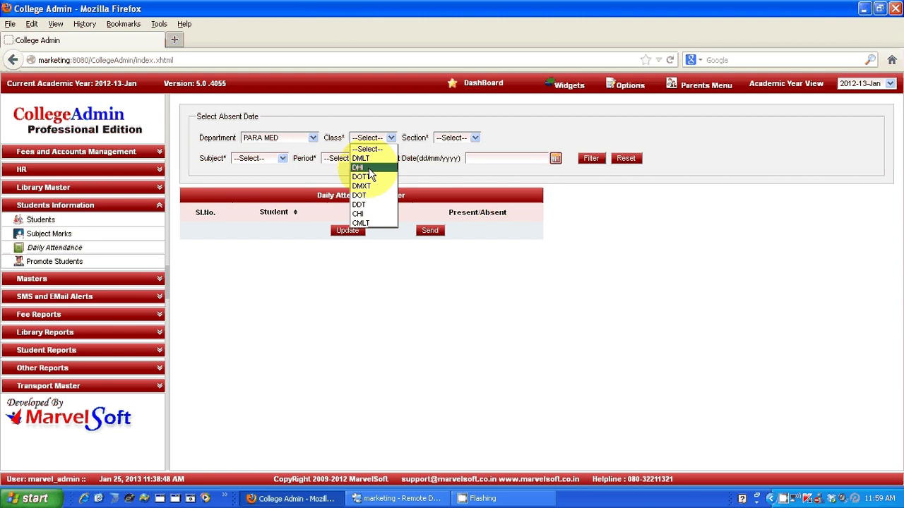
left_click(369, 160)
left_click(466, 141)
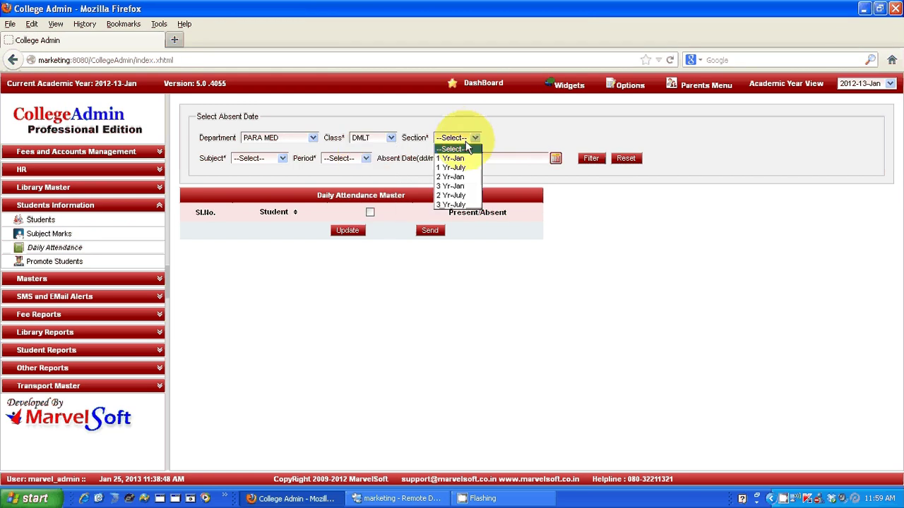
left_click(453, 187)
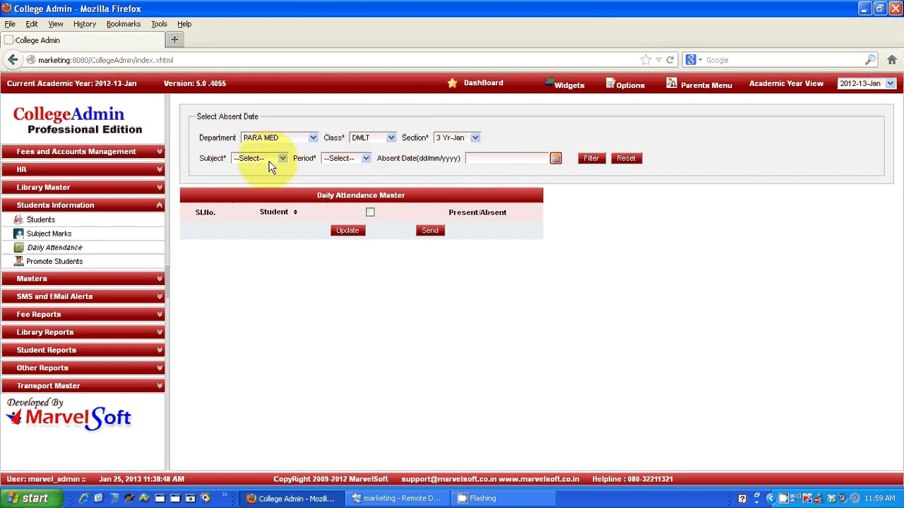
Choose English, 1st Period and date 25/01/2013, then filter the attendance list.
left_click(266, 160)
left_click(258, 170)
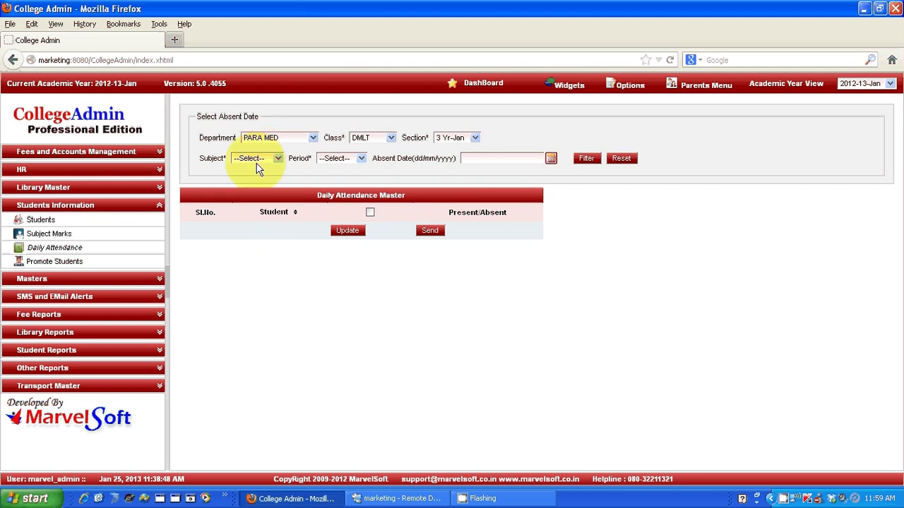
left_click(257, 166)
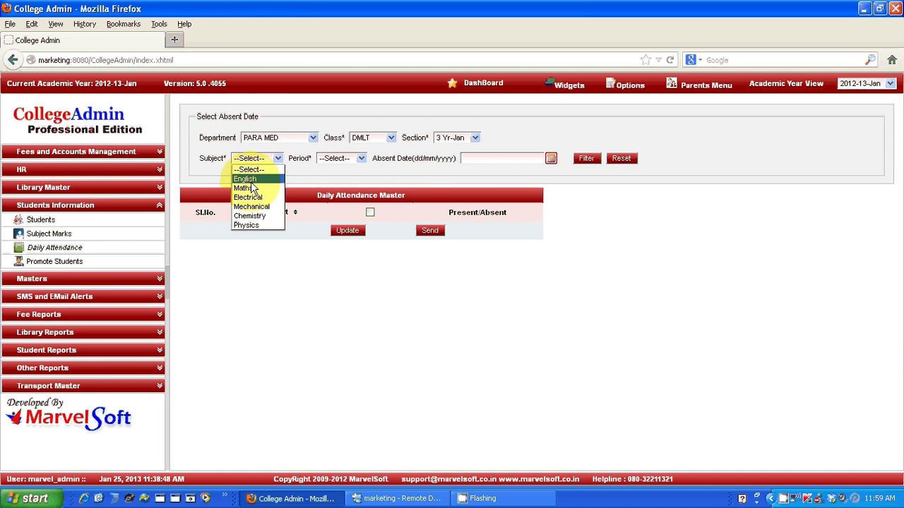
left_click(251, 183)
left_click(335, 162)
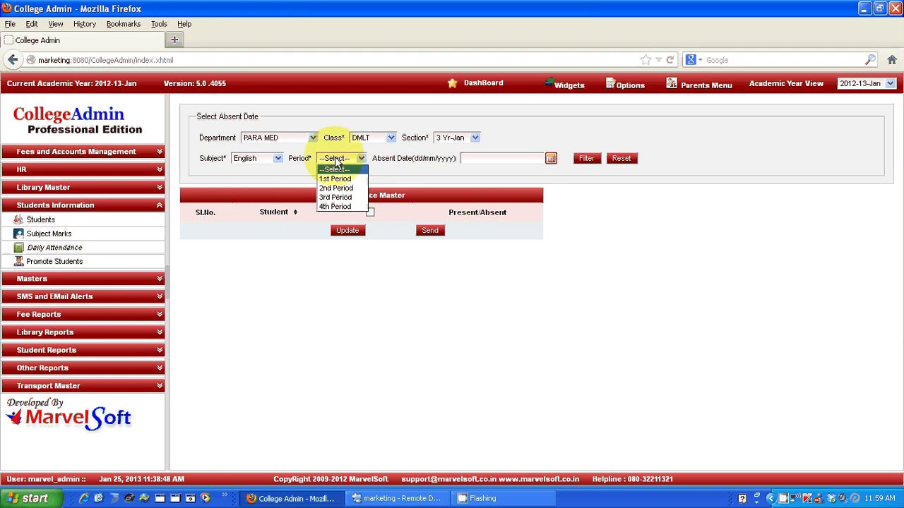
left_click(336, 178)
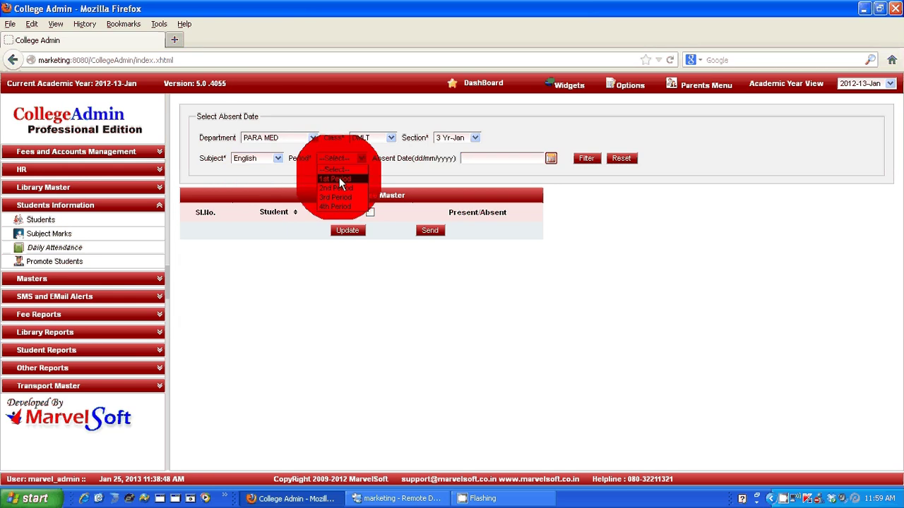
left_click(551, 159)
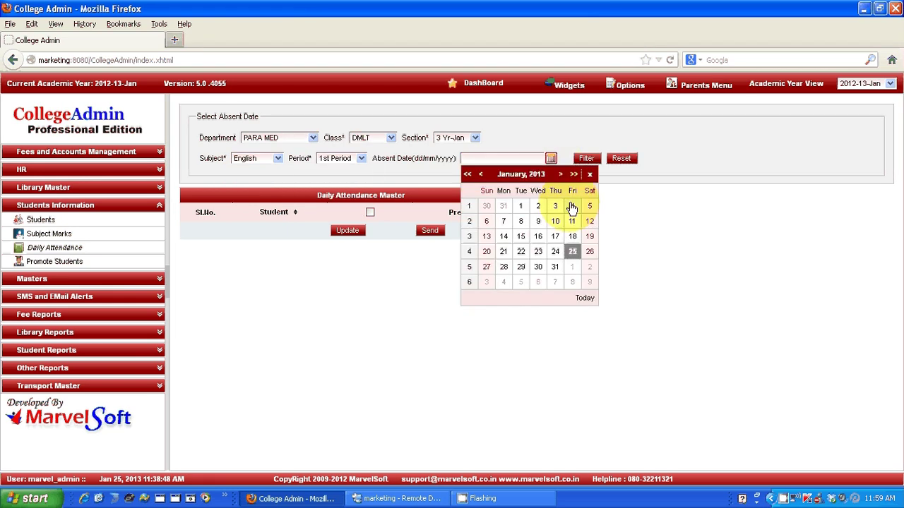
left_click(585, 297)
left_click(583, 159)
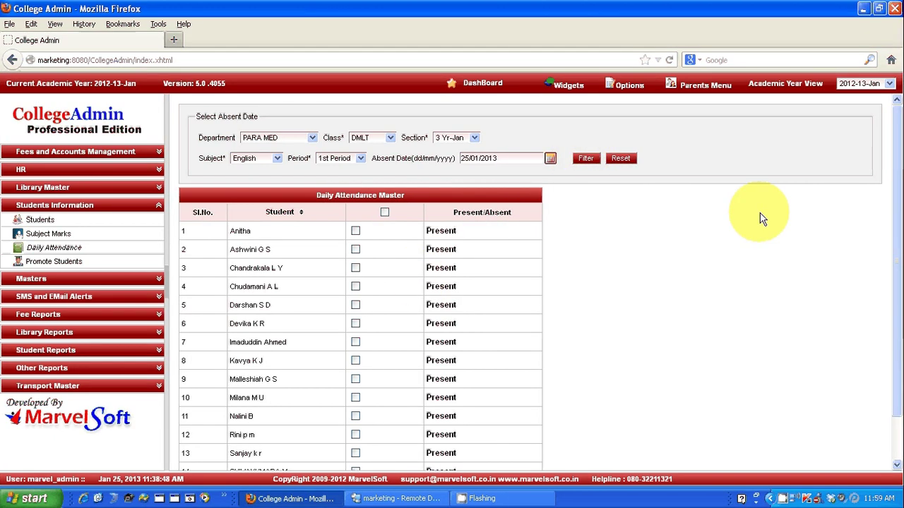
Tick the third student's row as absent and scroll down to the Update and Send buttons.
scroll(771, 198, "down", 1)
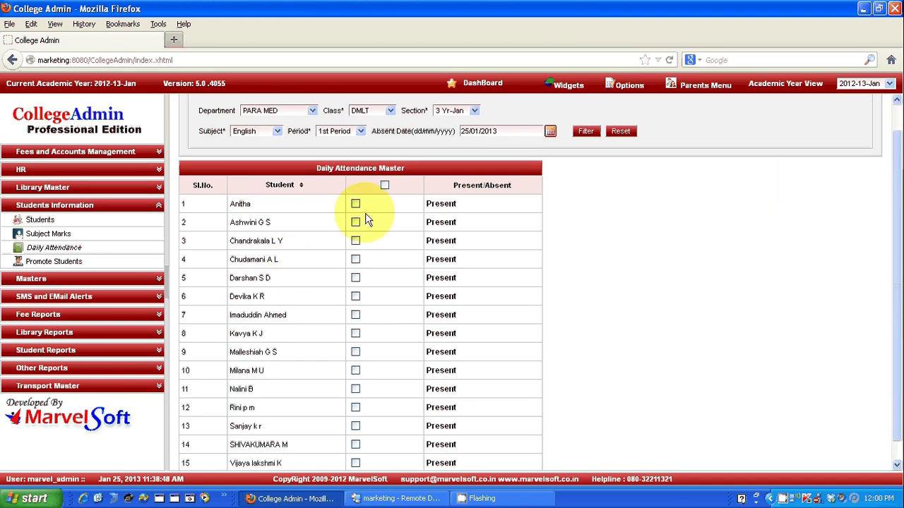
left_click(355, 241)
triple_click(894, 224)
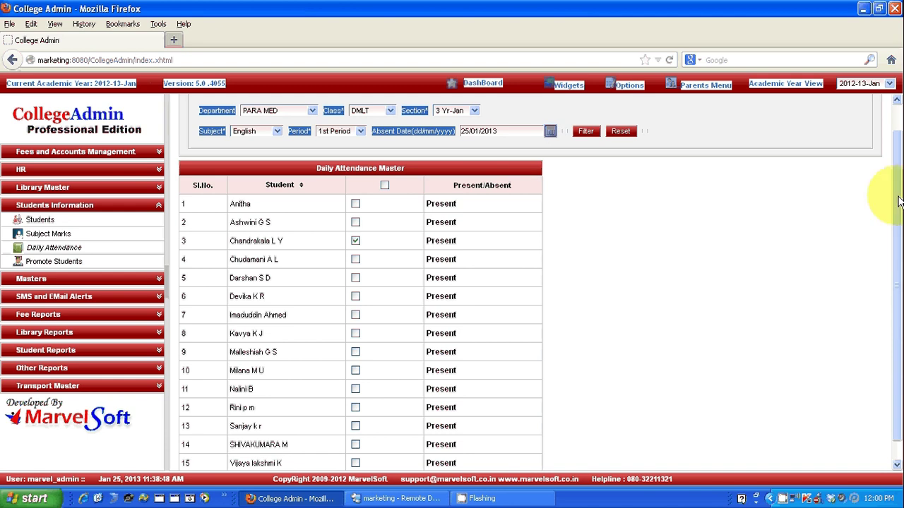
left_click(559, 292)
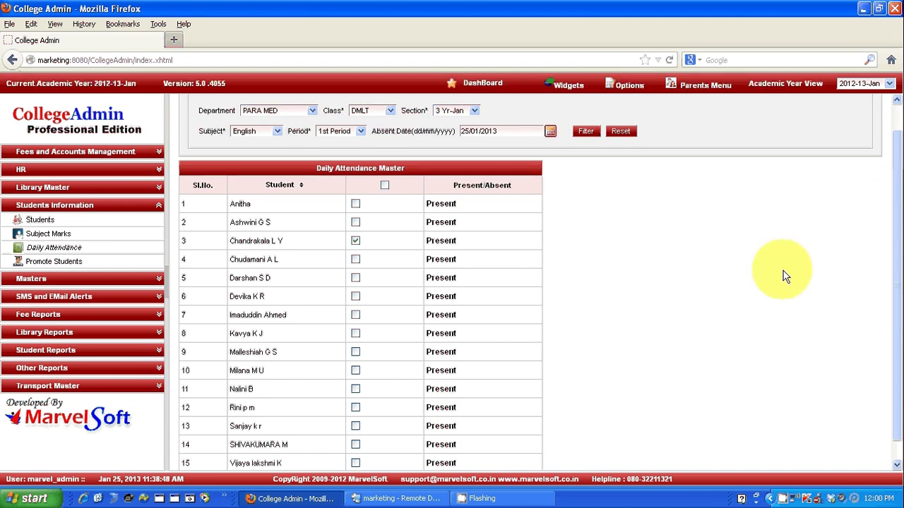
scroll(900, 217, "down", 1)
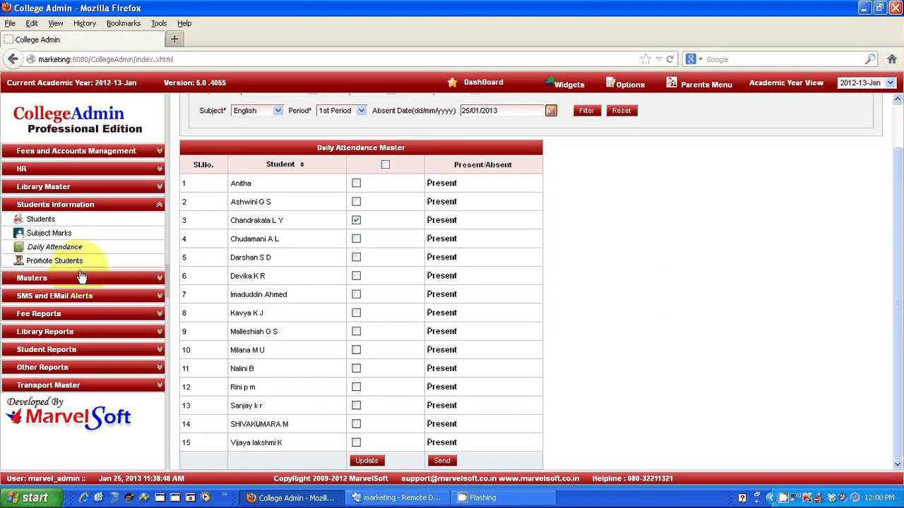
Show the Promote Students page and expand Fees and Accounts Management.
left_click(78, 261)
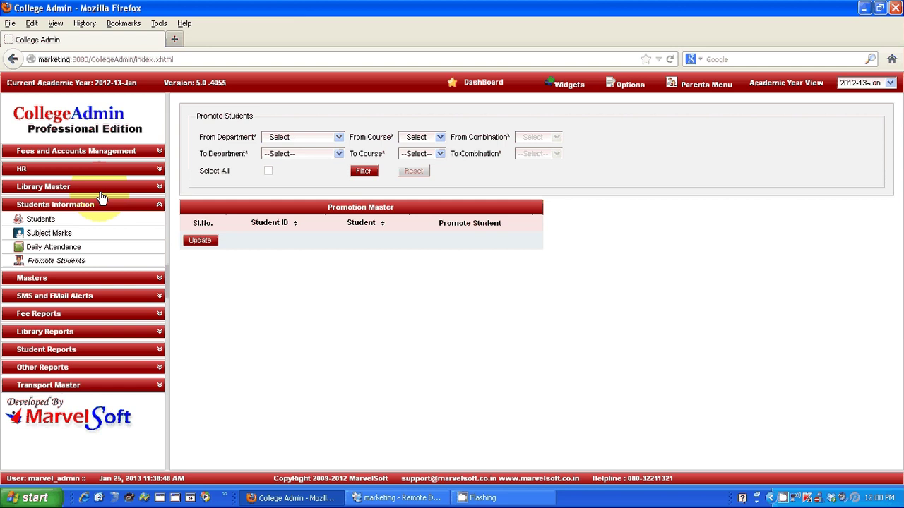
left_click(69, 156)
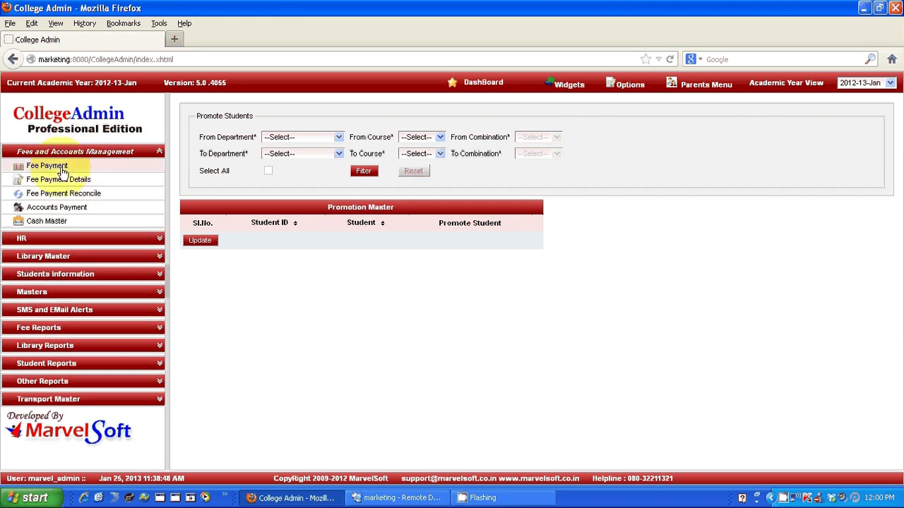
On Fee Payment, select PARA MED, DMLT, 3 Yr-Jan and pick the paying student.
left_click(46, 170)
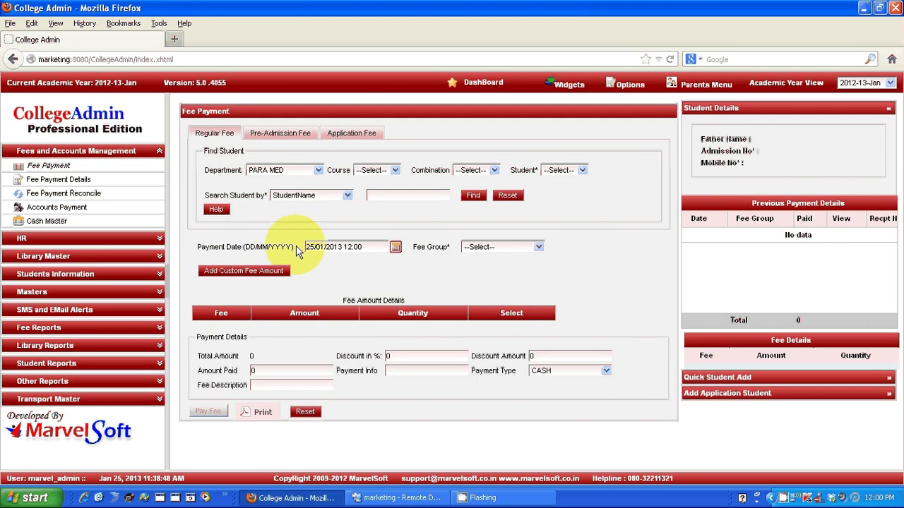
left_click(300, 175)
left_click(406, 187)
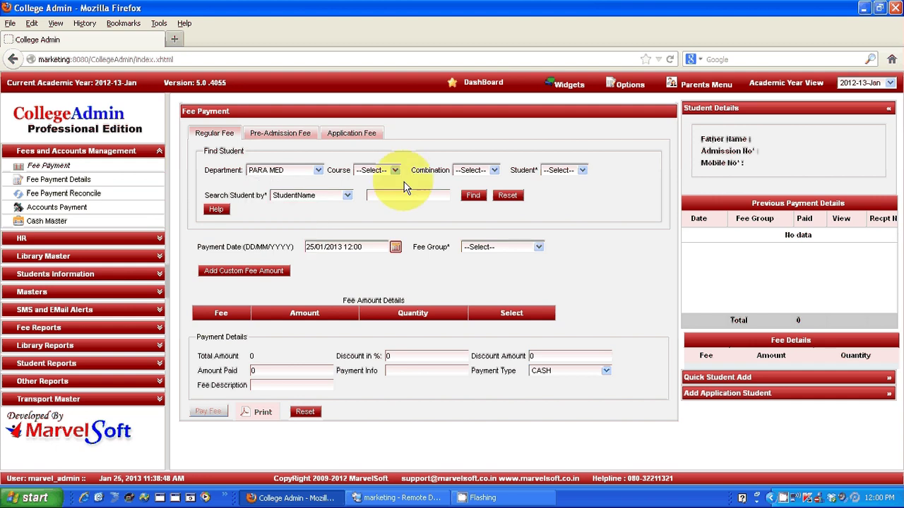
left_click(385, 173)
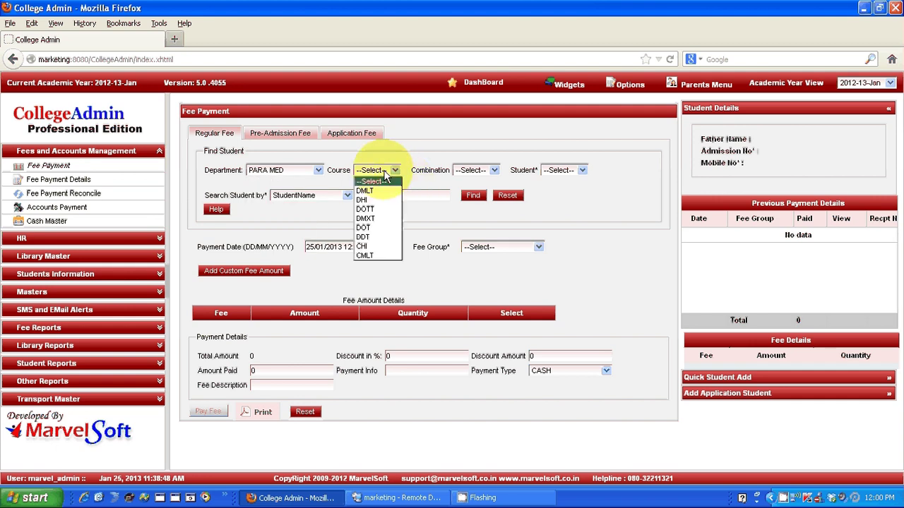
left_click(373, 191)
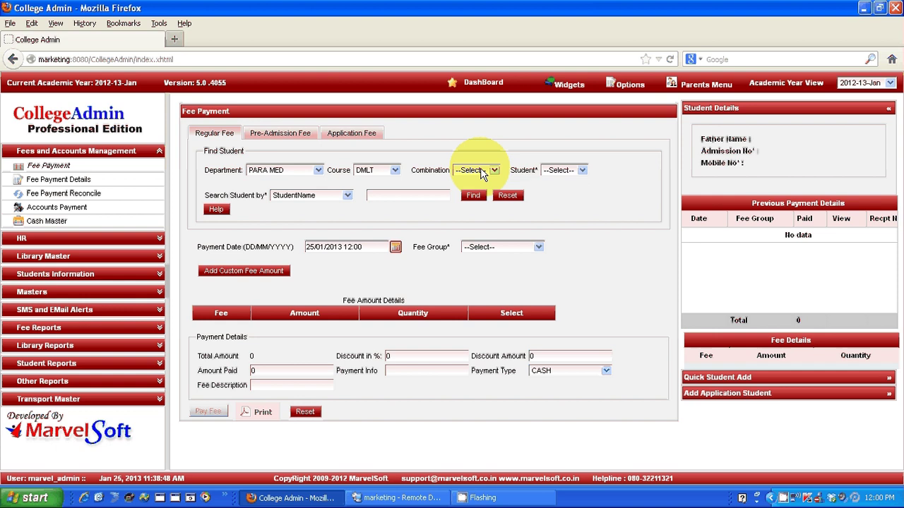
left_click(483, 175)
left_click(478, 218)
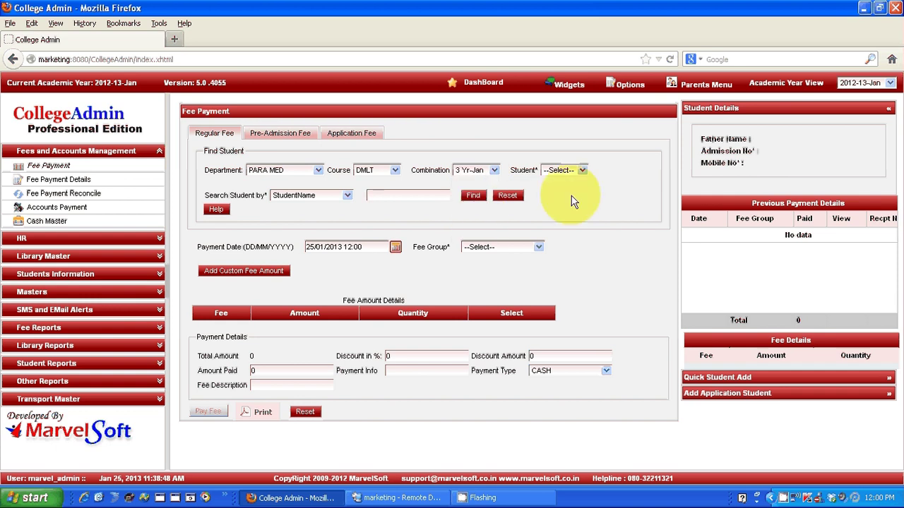
left_click(571, 171)
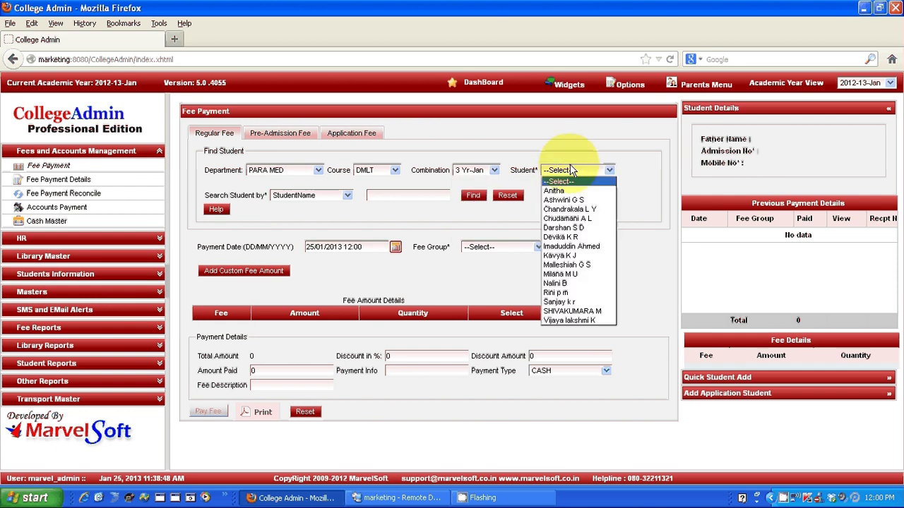
left_click(571, 275)
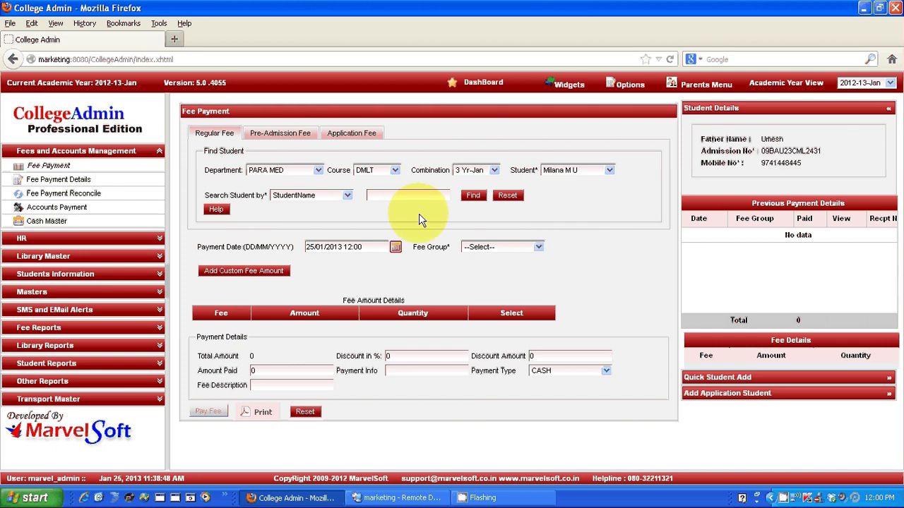
Search by StudentName, load the student's fee record, and apply the TUTION FEE group.
left_click(314, 199)
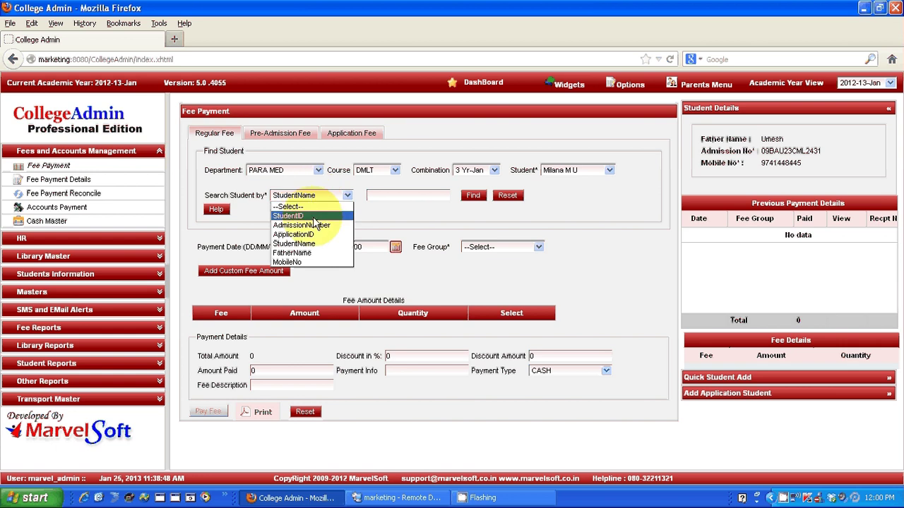
left_click(369, 221)
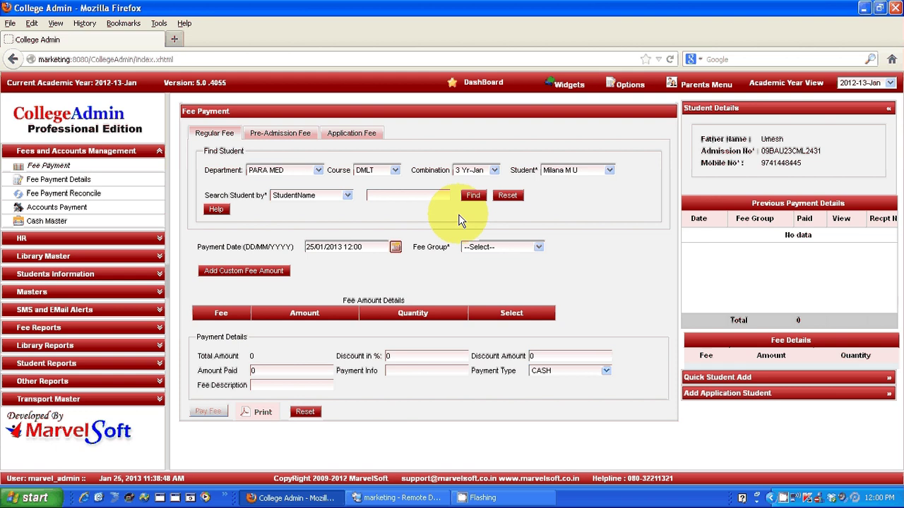
left_click(473, 196)
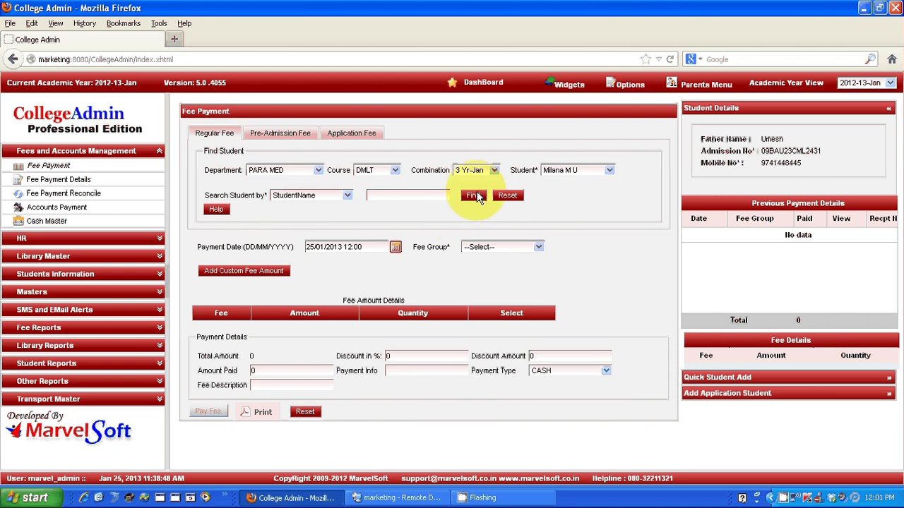
left_click(516, 248)
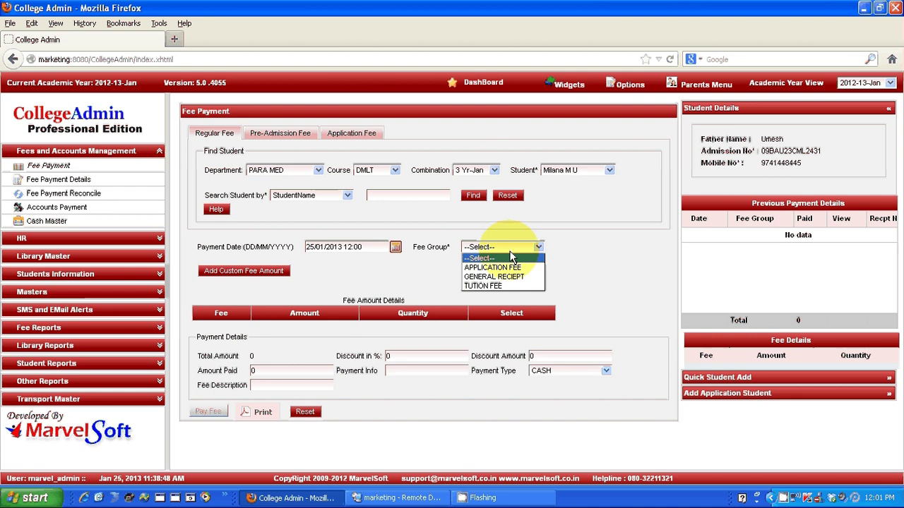
left_click(494, 286)
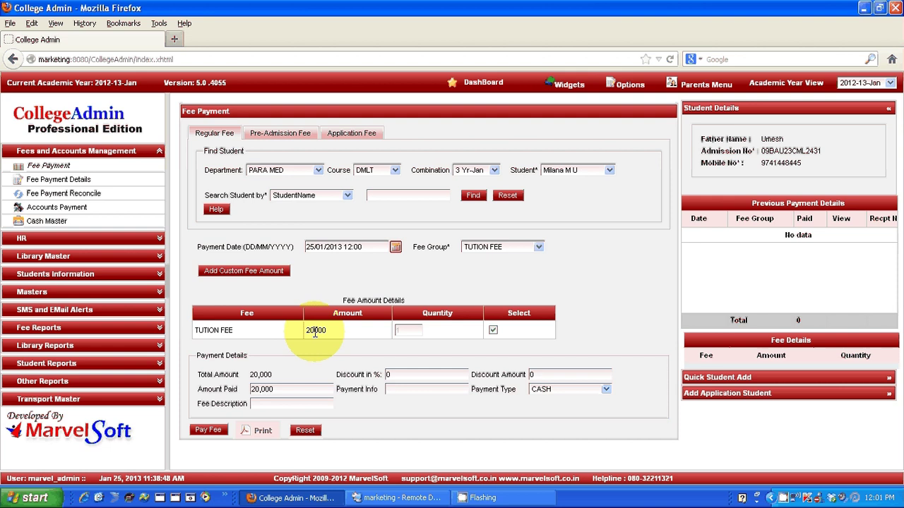
Add a 500 EXAMINATION FEE as a custom fee amount, then close the custom fee window.
left_click(251, 271)
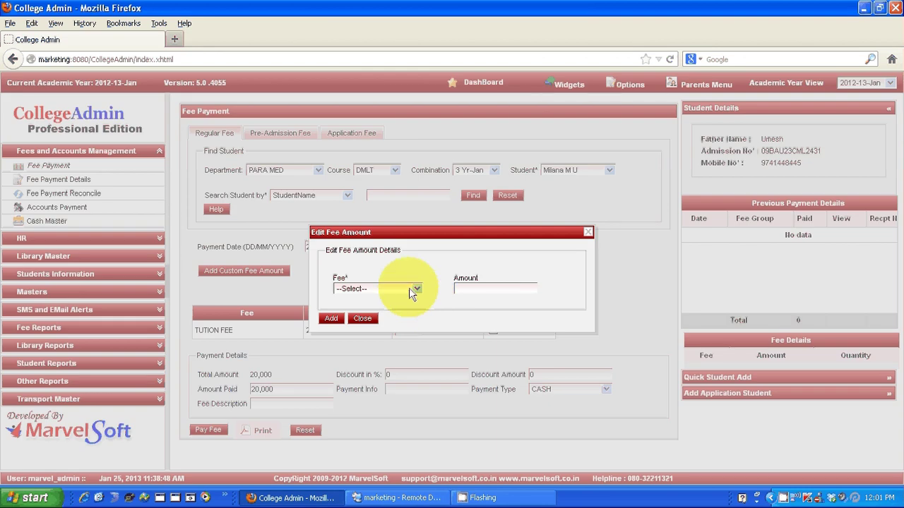
left_click(414, 290)
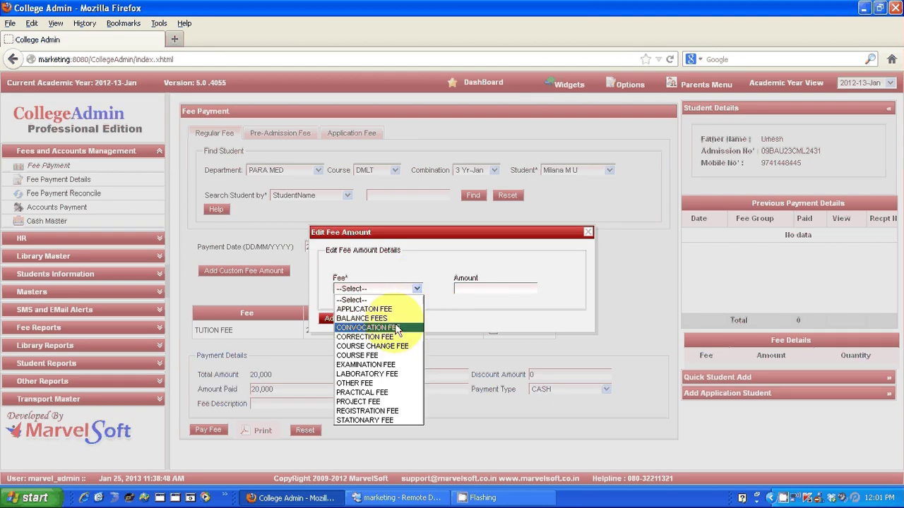
left_click(381, 366)
left_click(471, 287)
type("500")
left_click(337, 319)
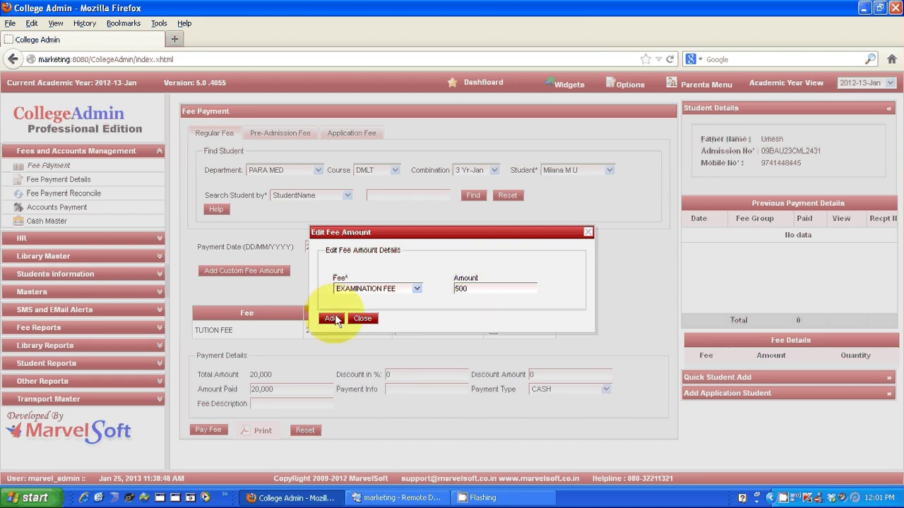
left_click(332, 319)
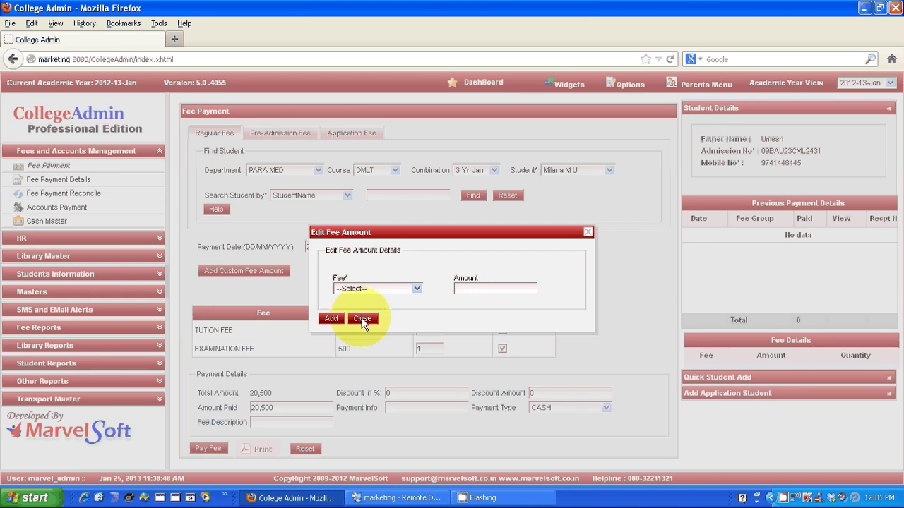
left_click(362, 320)
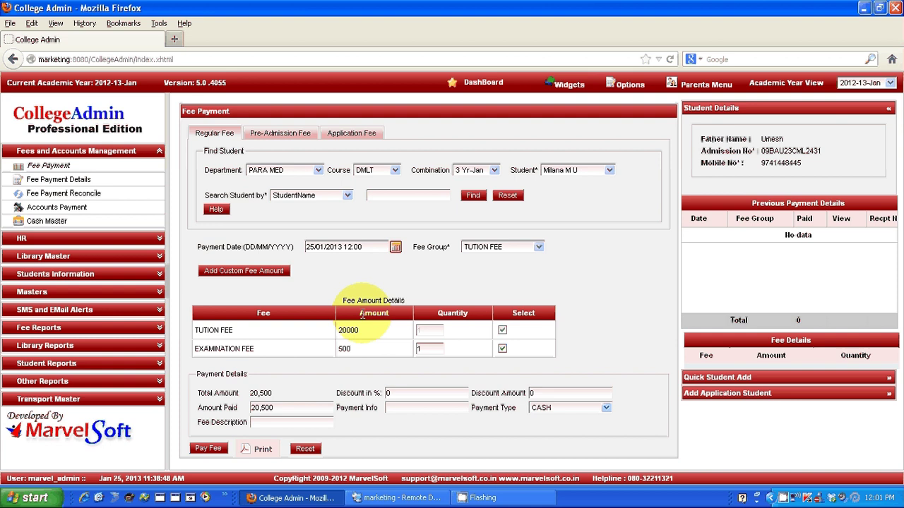
Try a 10% discount in Discount in %, then clear it so no discount applies.
left_click(399, 393)
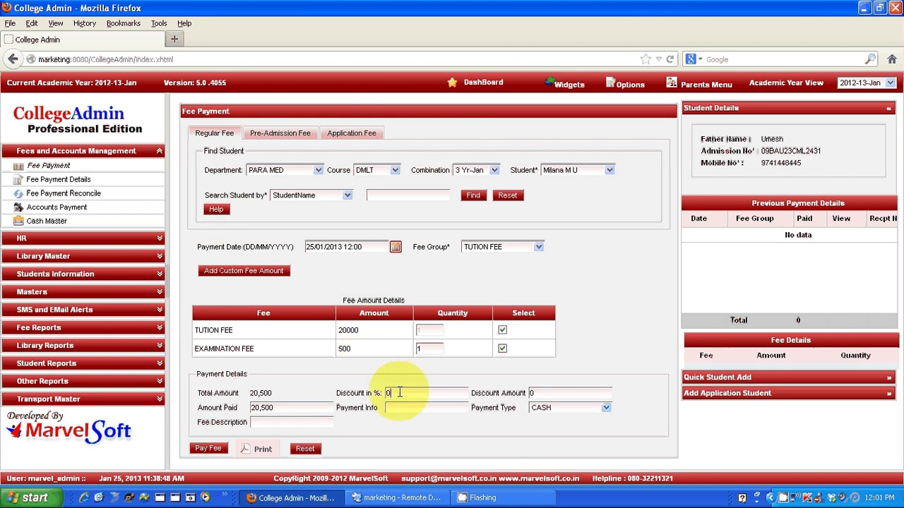
key("BackSpace")
type("10")
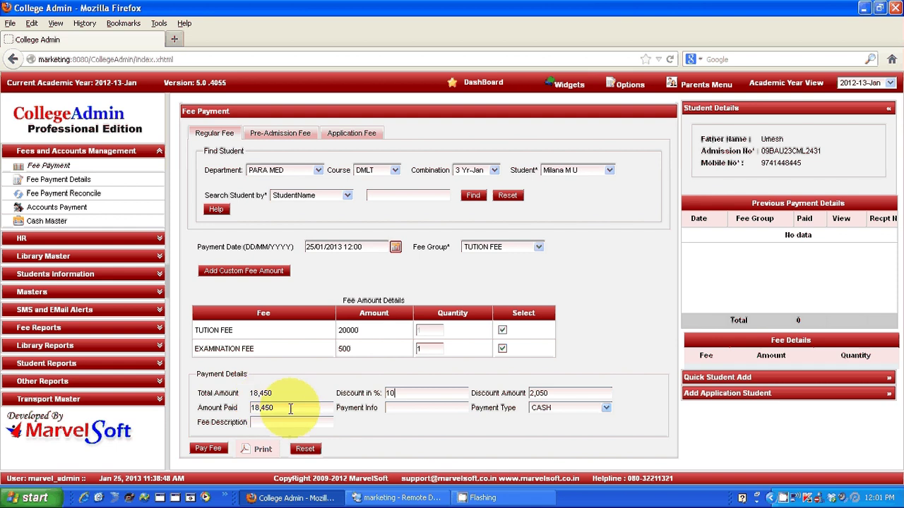
key("BackSpace")
key("BackSpace")
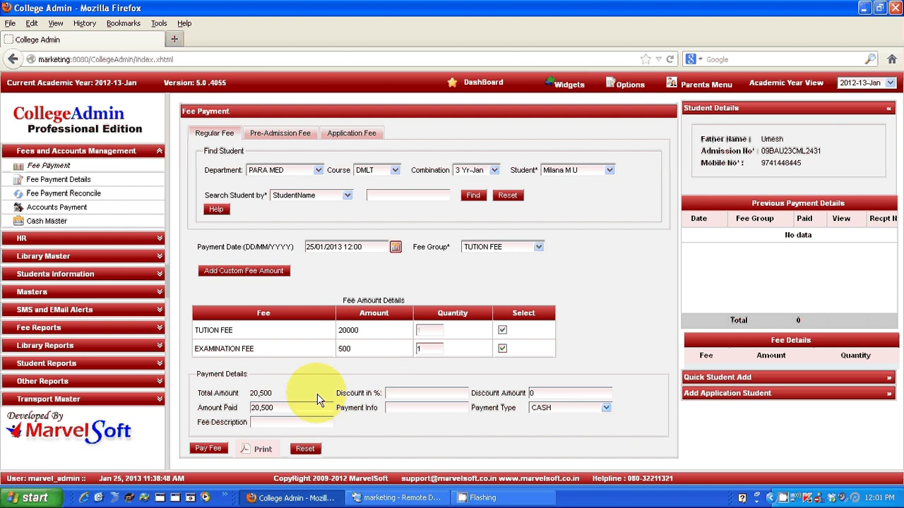
Change Amount Paid to 5000 and keep CASH as the payment type.
left_click(279, 407)
key("BackSpace")
type("5000")
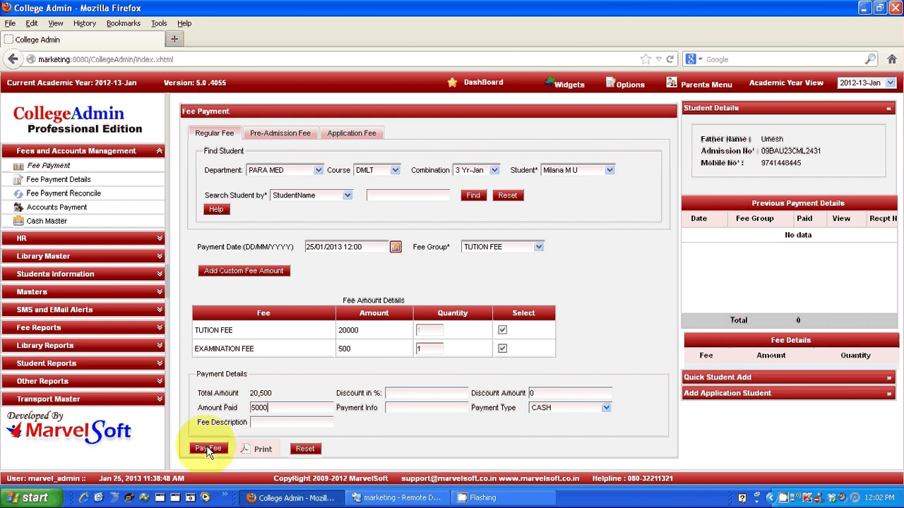
left_click(578, 409)
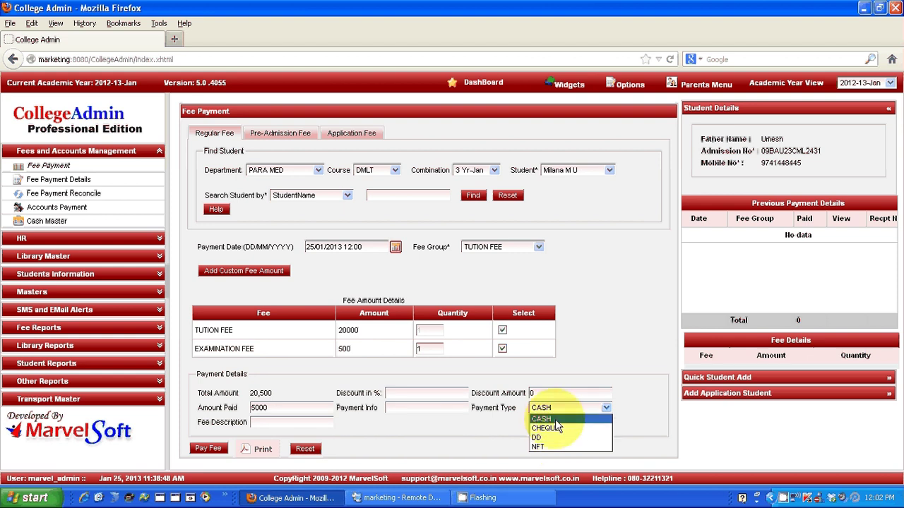
left_click(553, 419)
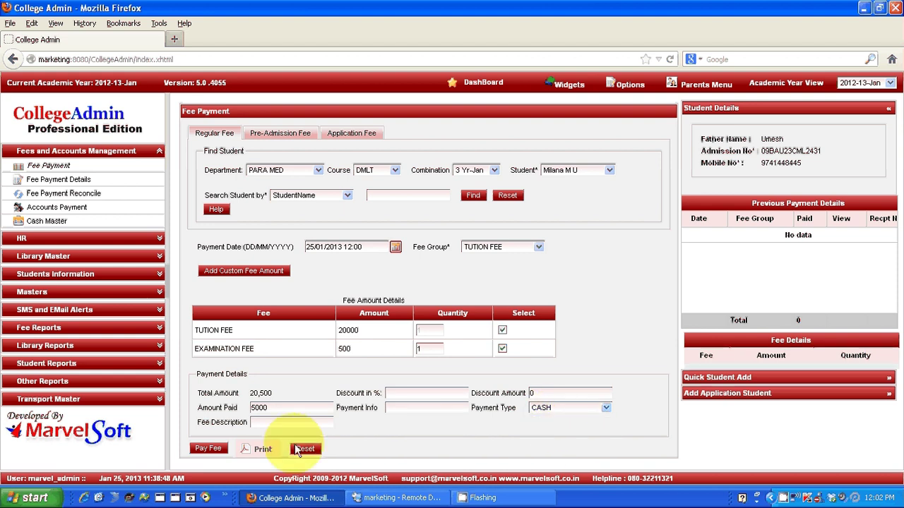
Submit the 5000 cash fee payment and open its printable FeeReportPanel receipt.
left_click(208, 450)
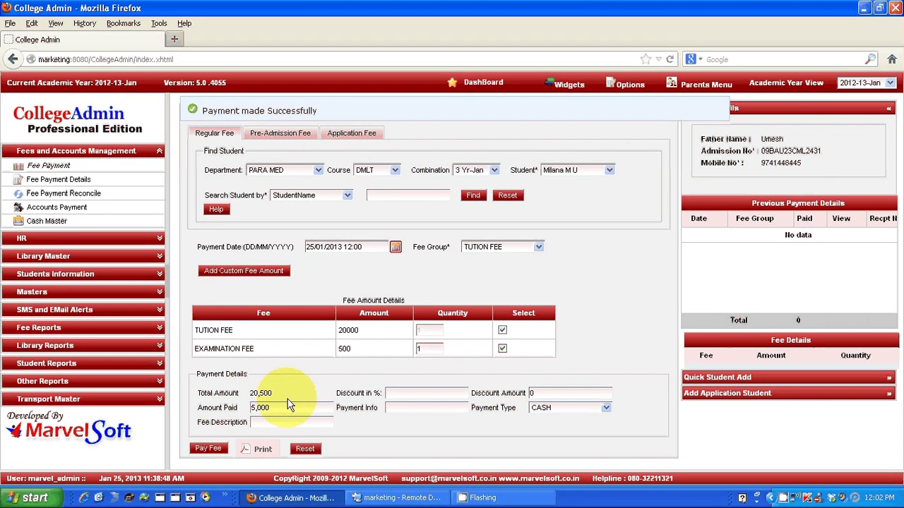
left_click(259, 450)
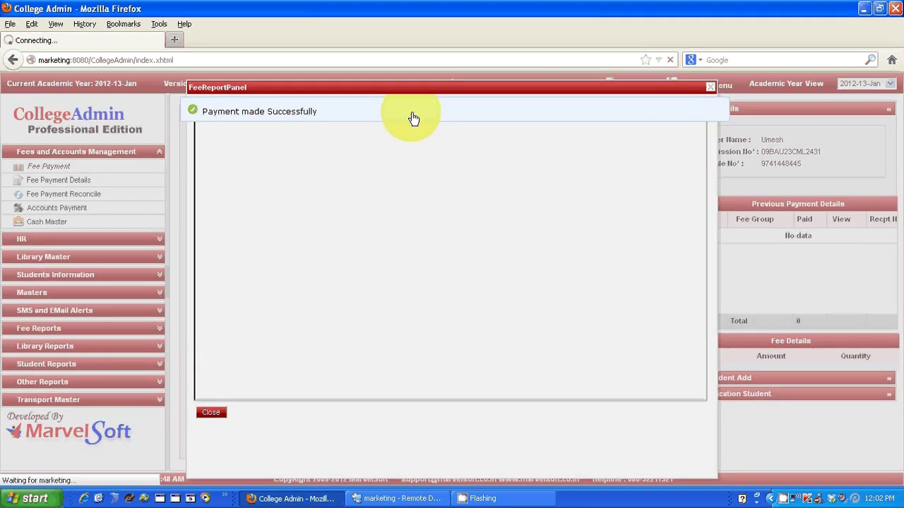